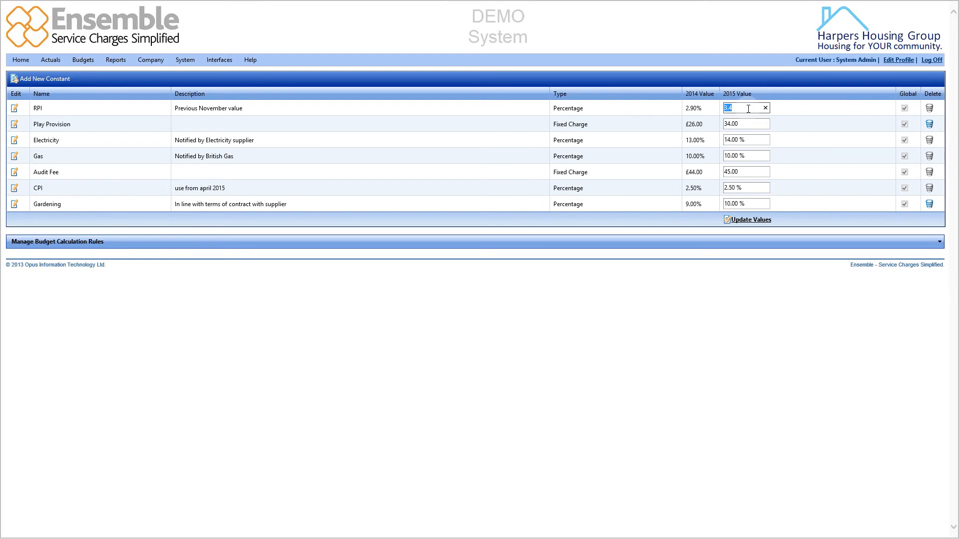
# - Enter 3.2 as the RPI constant's 2015 value, replacing 3.4
pyautogui.write('3.2')
# - Save the constant values and dismiss the RPI Plus Half Uplift function notice
pyautogui.click(745, 220)
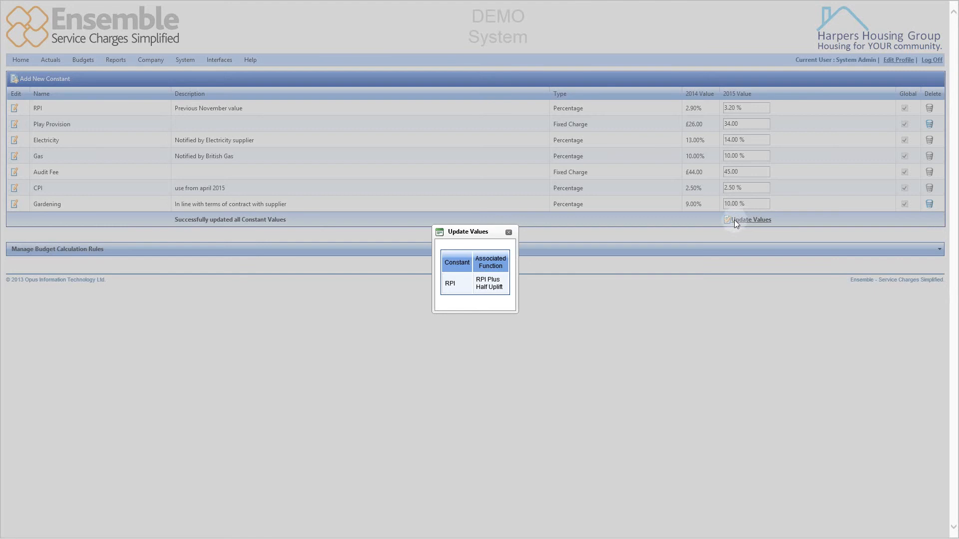
pyautogui.click(507, 233)
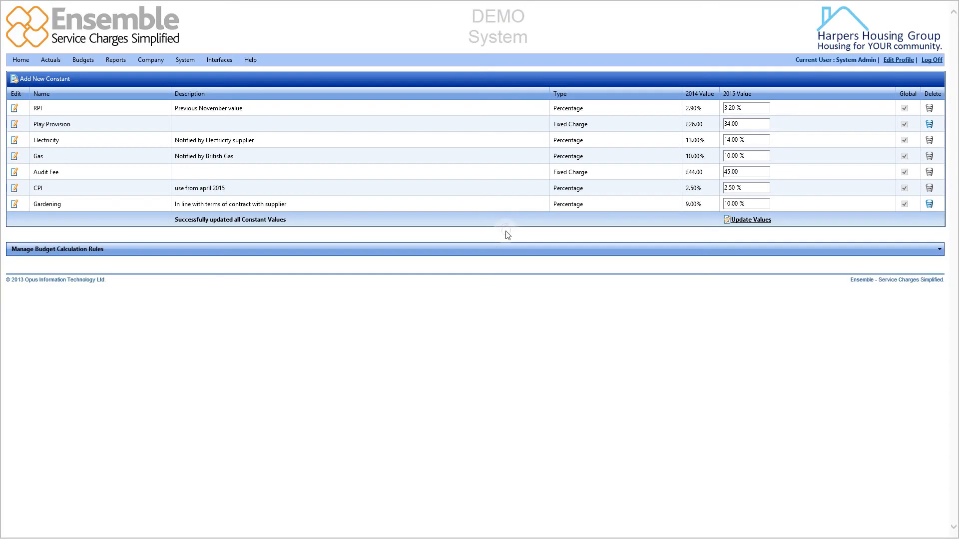
# - Expand the calculation rules and review the RPI Plus Half Uplift rule (RPI + 0.50%) without saving
pyautogui.click(413, 250)
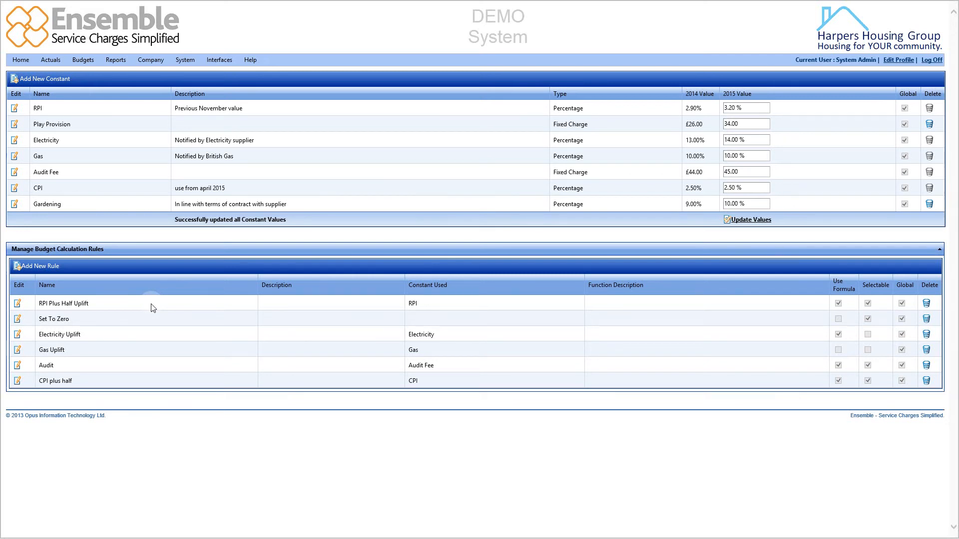
pyautogui.click(18, 304)
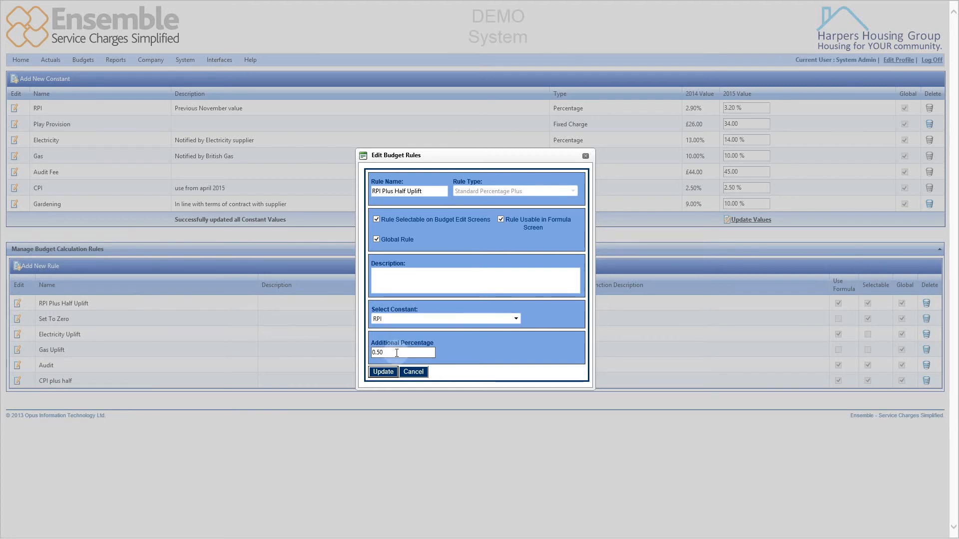
pyautogui.click(413, 372)
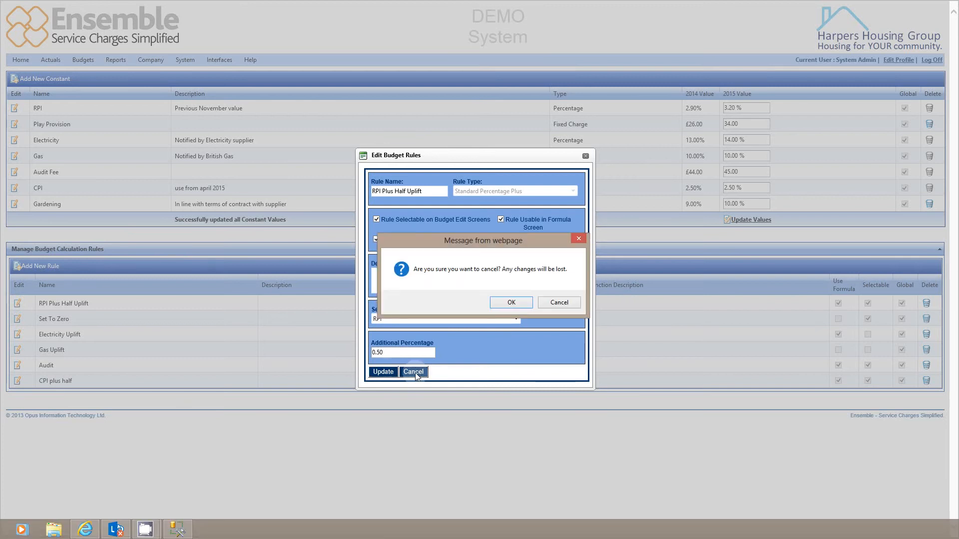
pyautogui.click(505, 303)
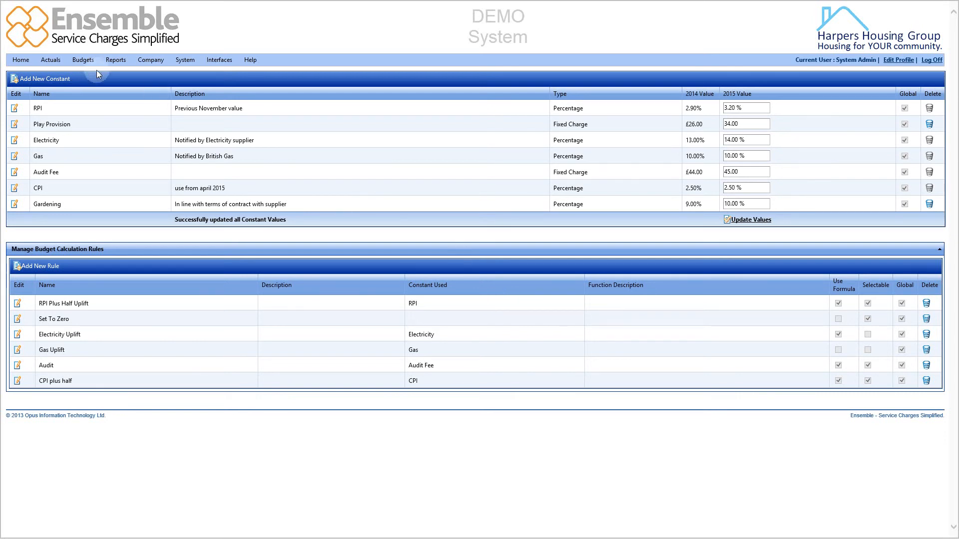
# - Open Set Service Charge Budgets and keep the period at 2014/15
pyautogui.moveTo(83, 60)
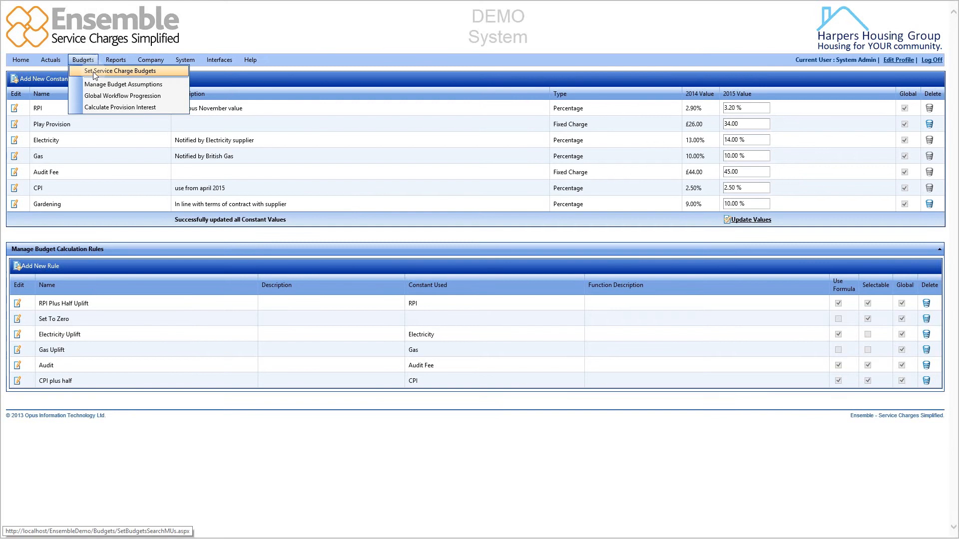
pyautogui.click(95, 72)
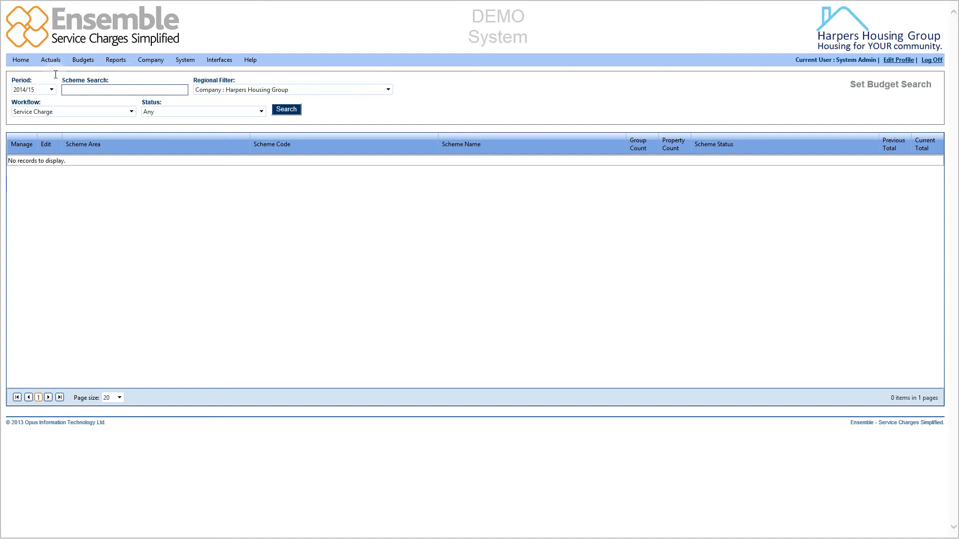
pyautogui.click(51, 90)
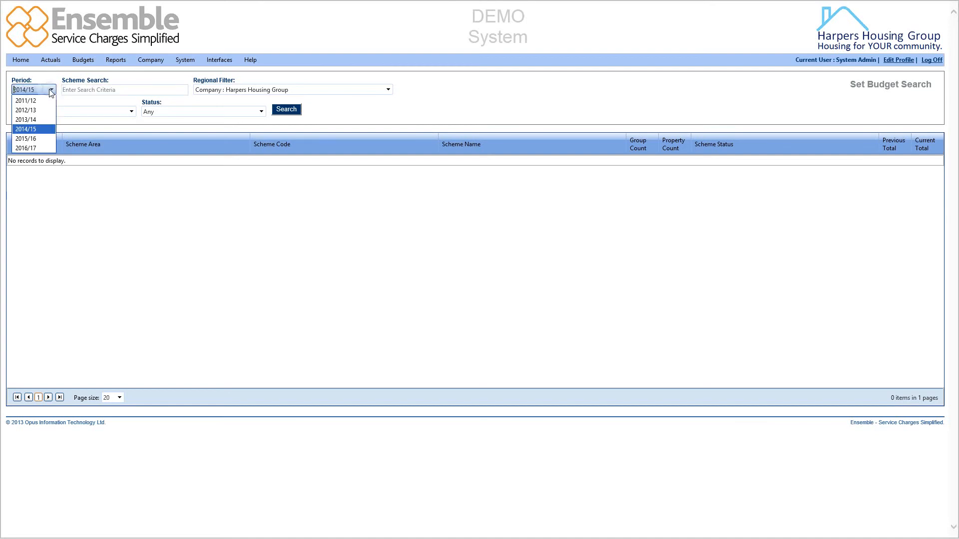
pyautogui.click(51, 92)
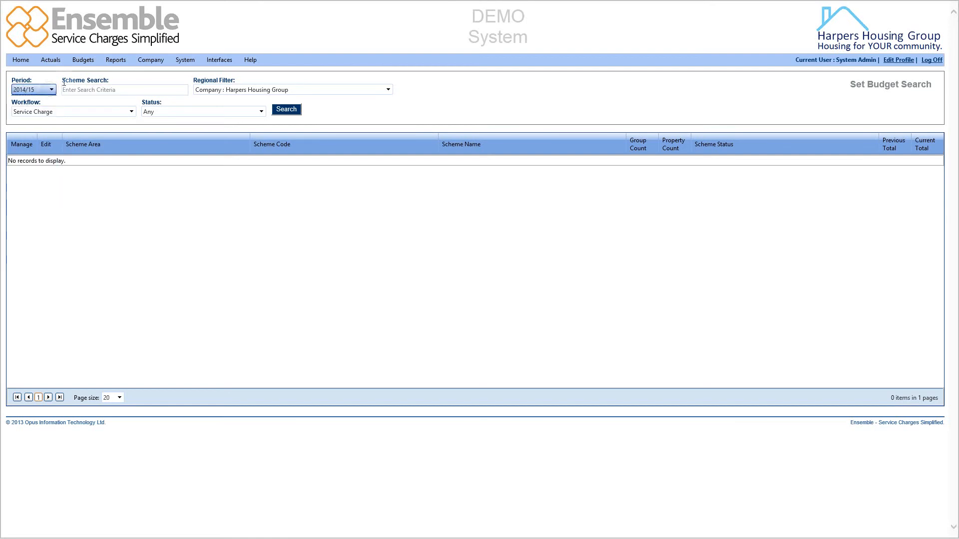
# - Keep the whole-company regional filter, Service Charge workflow and Any status
pyautogui.click(86, 87)
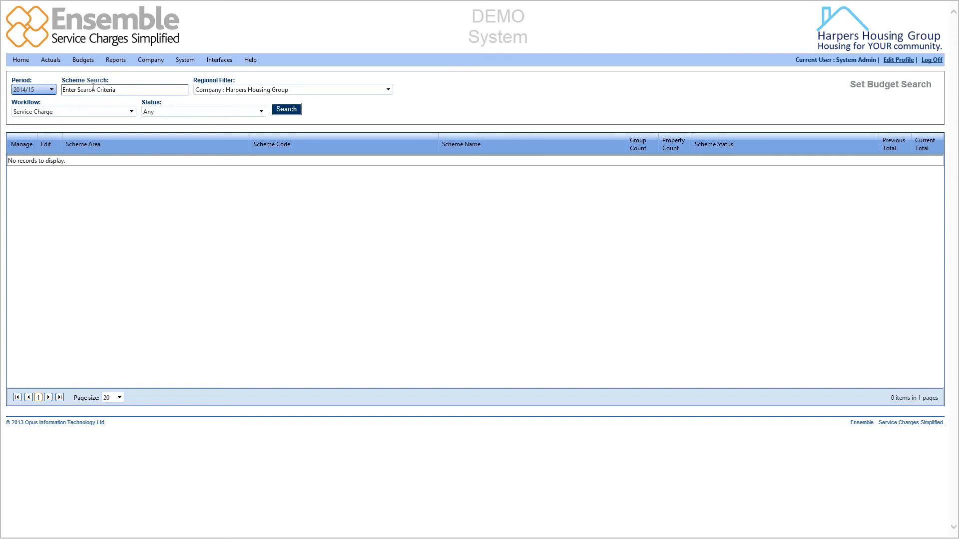
pyautogui.click(216, 92)
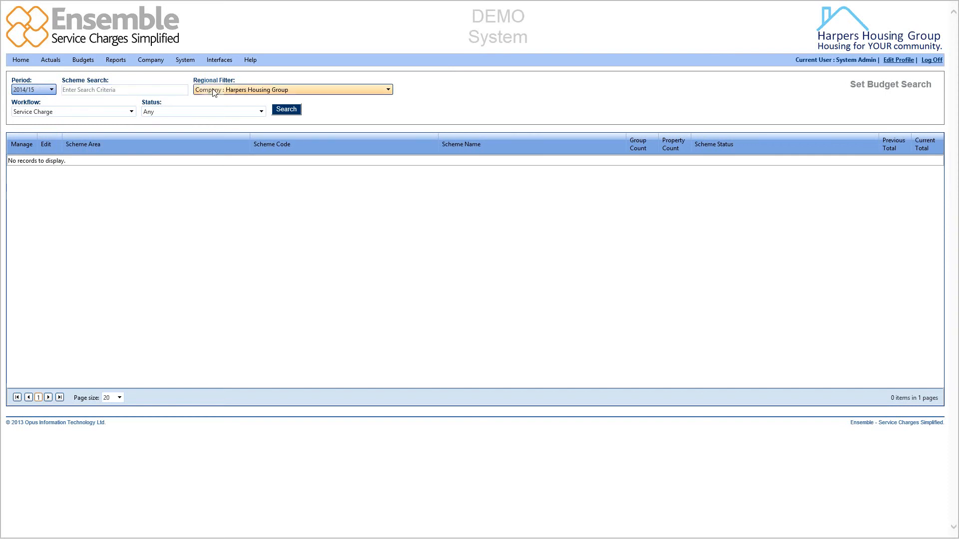
pyautogui.click(388, 90)
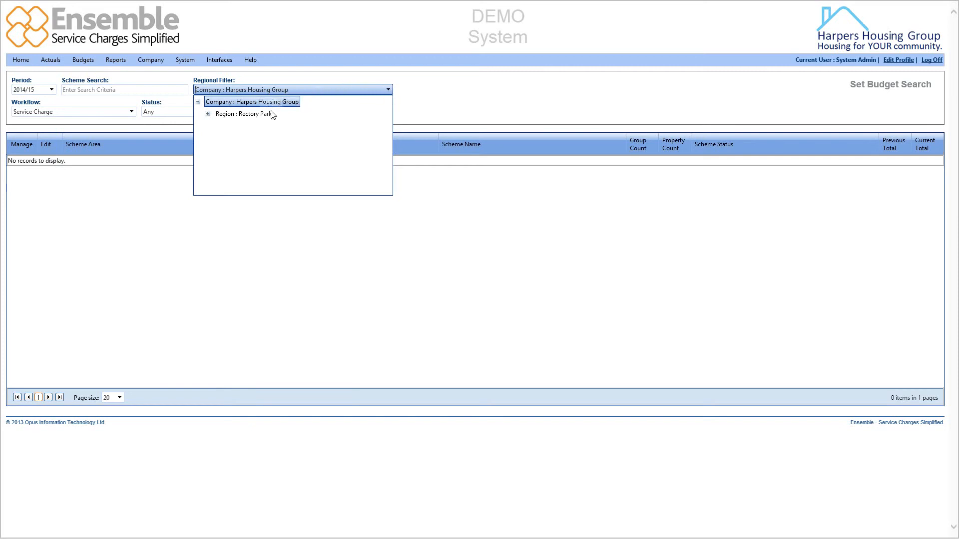
pyautogui.click(207, 114)
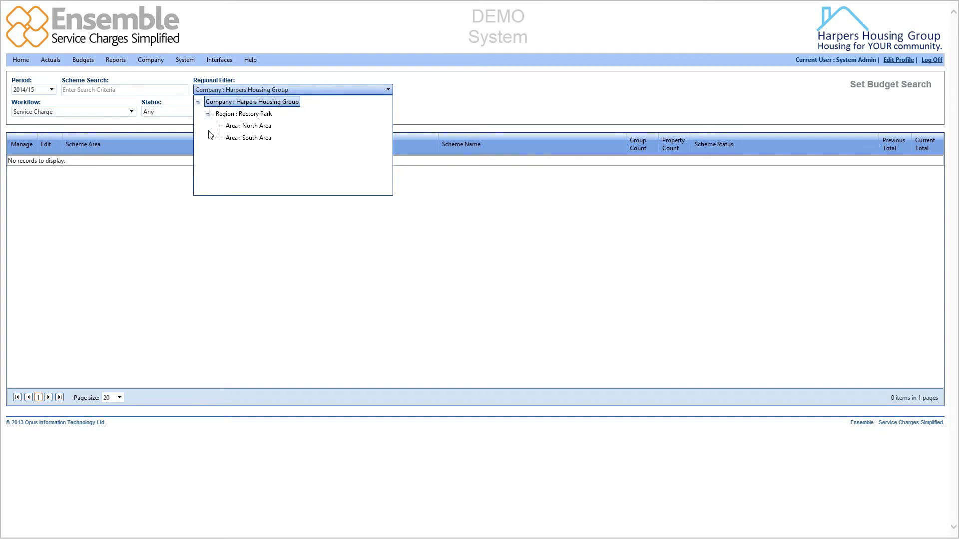
pyautogui.click(456, 109)
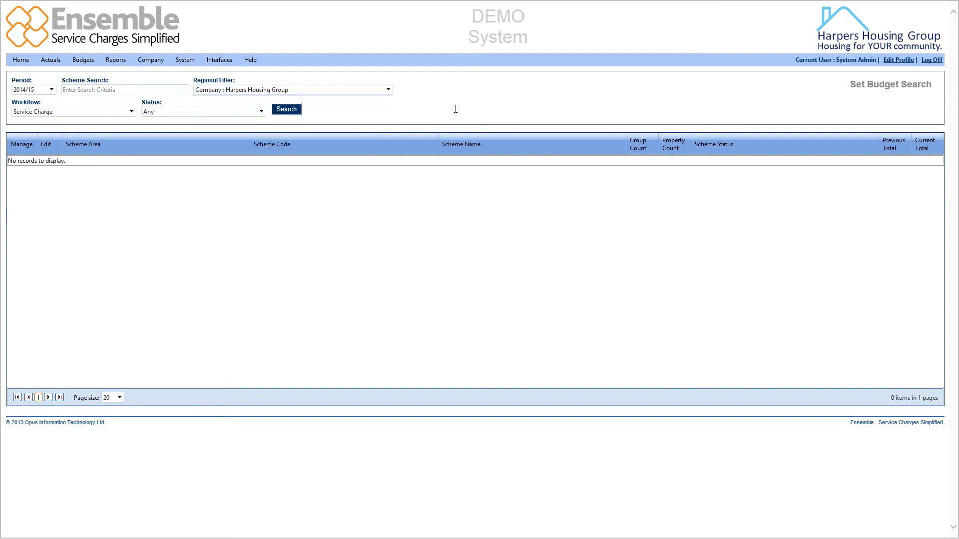
pyautogui.click(133, 113)
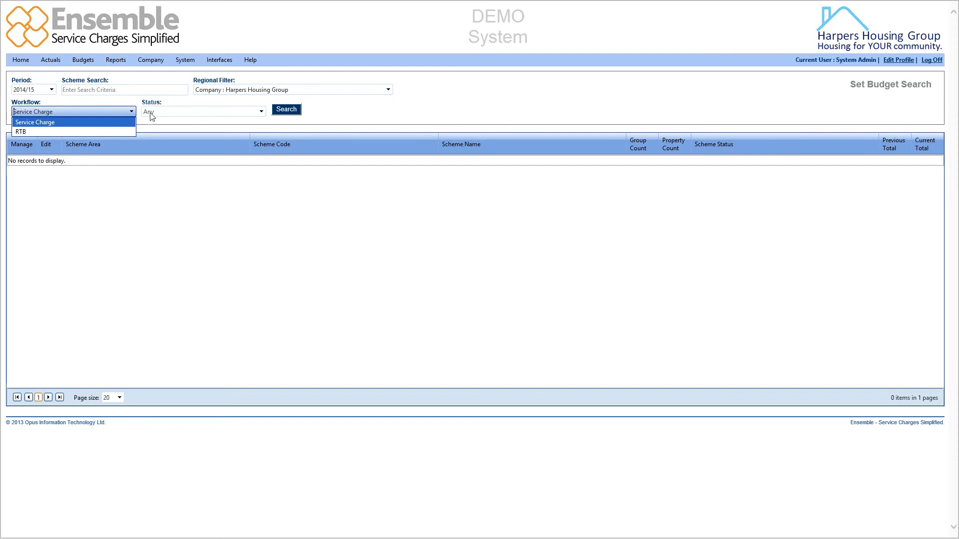
pyautogui.click(246, 114)
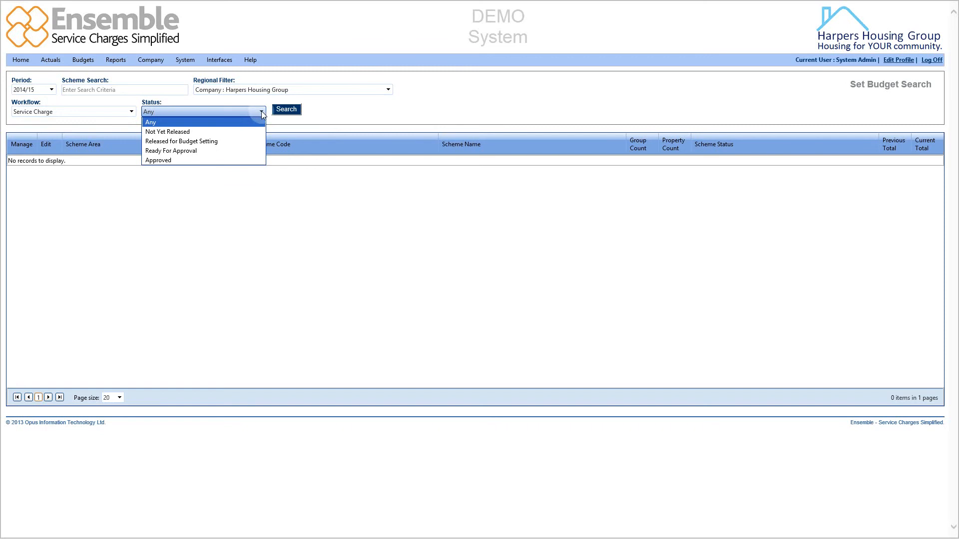
pyautogui.click(262, 111)
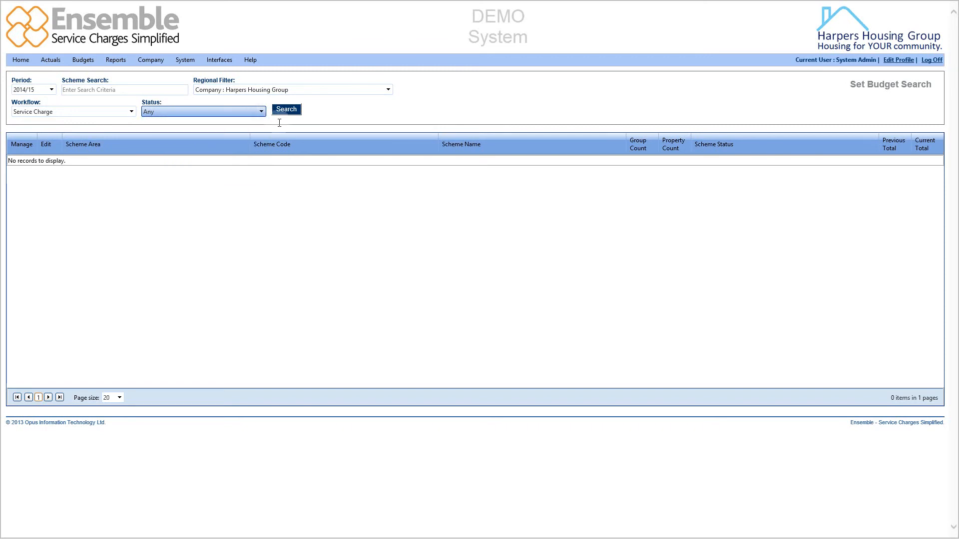
# - Search the 2014/15 schemes and open Manage Structure for BLM001 - Boldmere
pyautogui.click(289, 114)
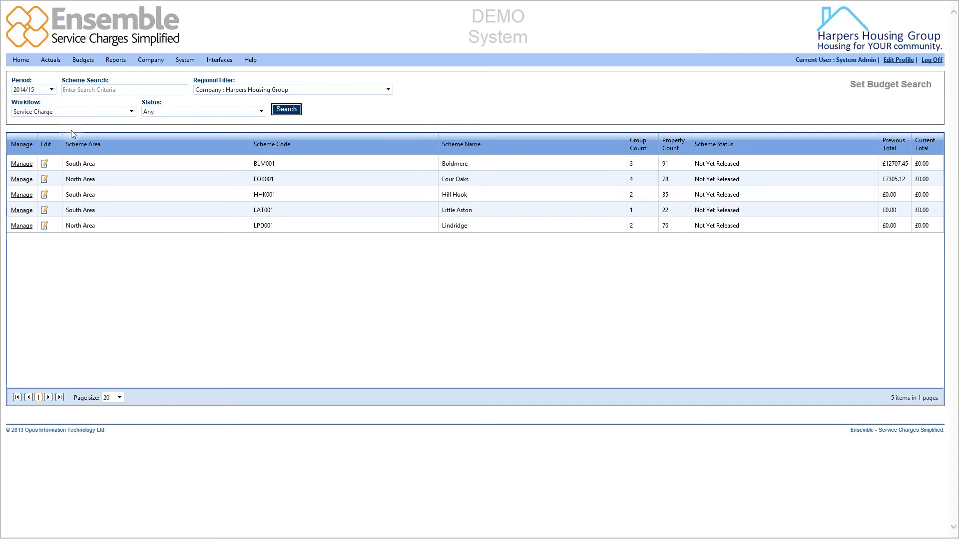
pyautogui.click(18, 167)
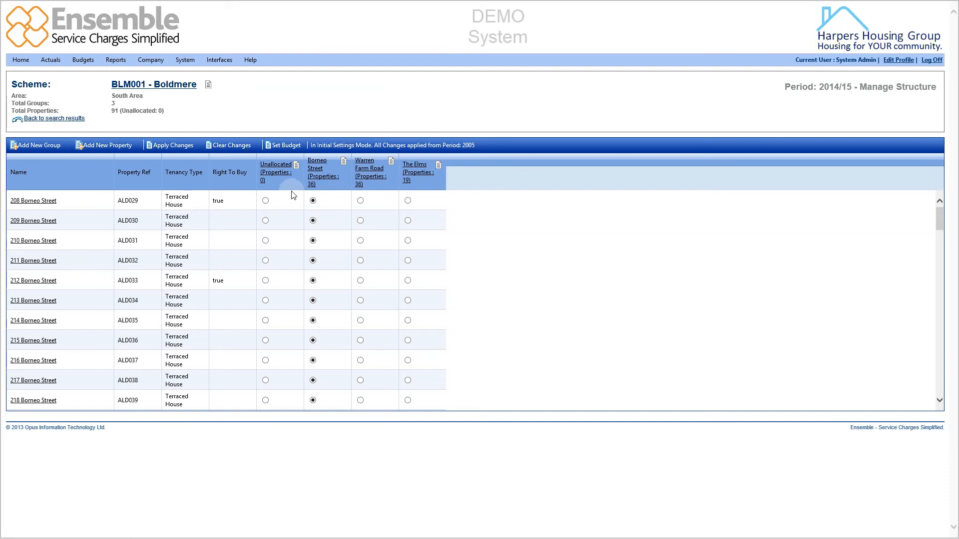
pyautogui.click(265, 220)
pyautogui.click(312, 220)
pyautogui.click(361, 283)
pyautogui.click(312, 281)
pyautogui.scroll(-2, 315, 284)
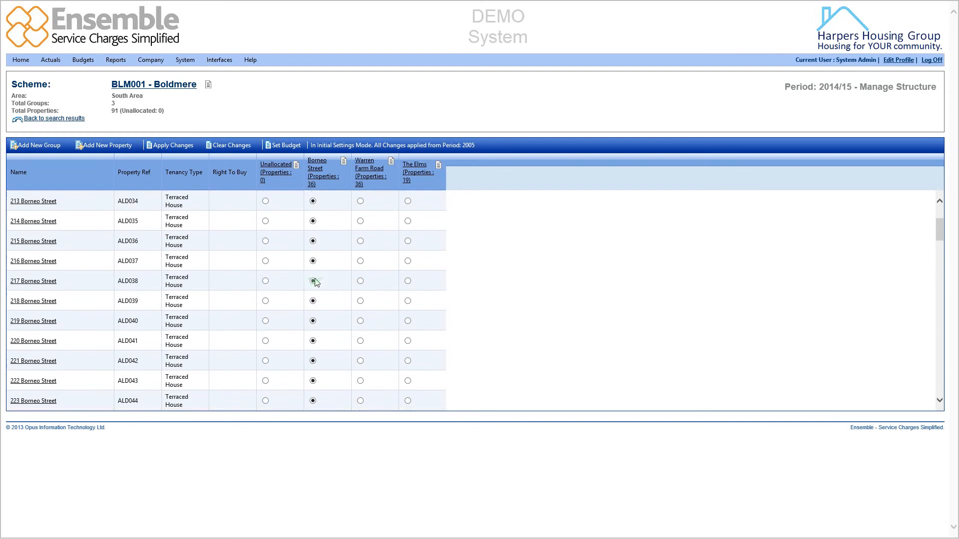
pyautogui.scroll(-6, 315, 283)
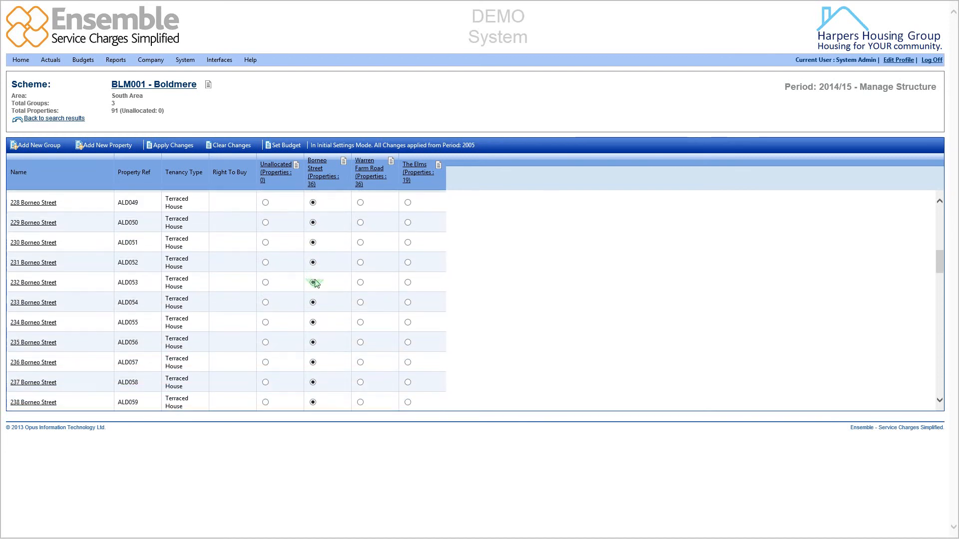
pyautogui.scroll(-10, 315, 283)
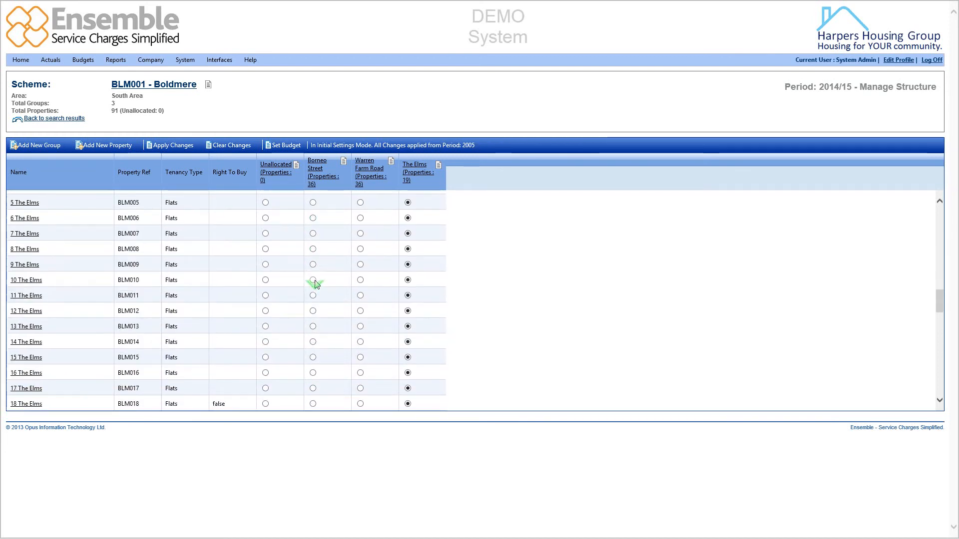
pyautogui.scroll(-2, 315, 282)
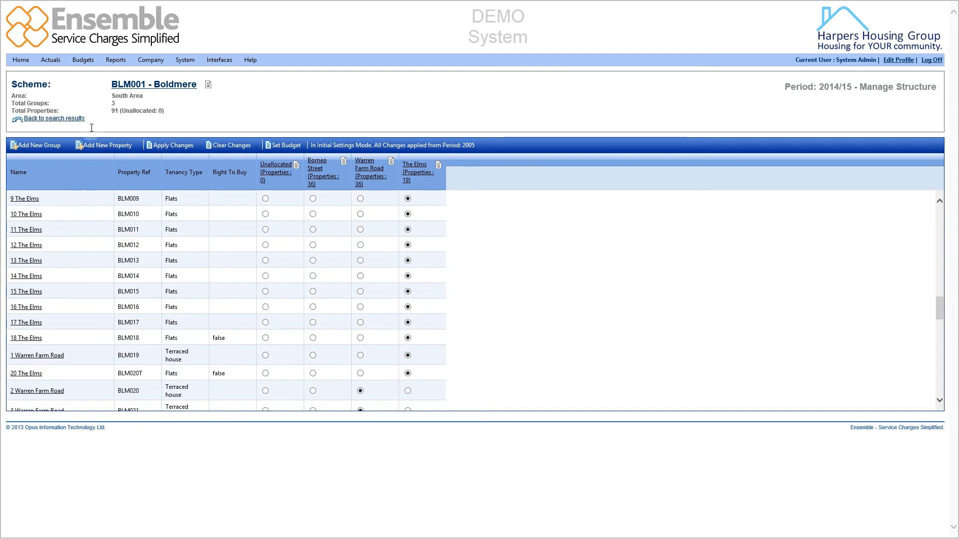
# - Return to the scheme results, edit the Boldmere budget and request release of Shared Services
pyautogui.click(61, 120)
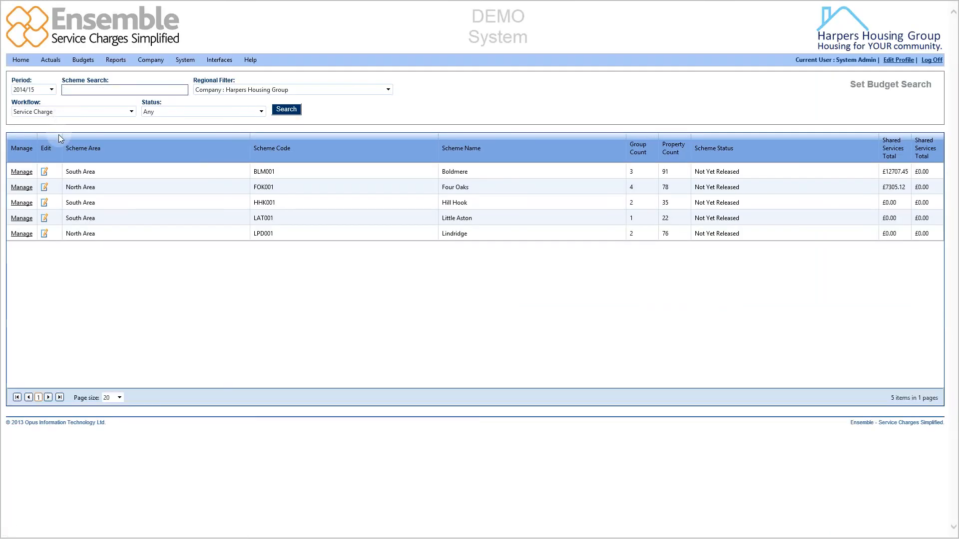
pyautogui.click(44, 175)
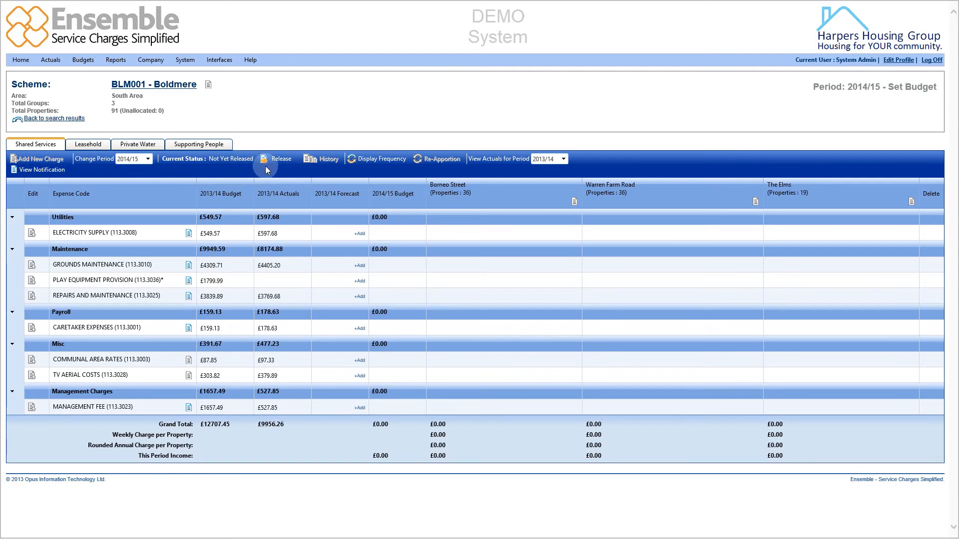
pyautogui.click(278, 159)
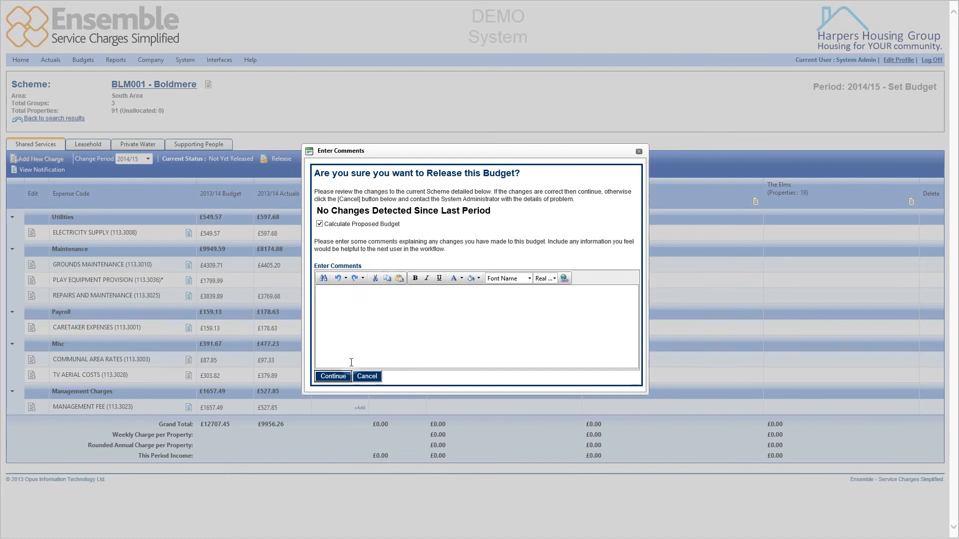
# - Confirm the Boldmere budget release and open the Electricity Supply (113.3008) charge for editing
pyautogui.click(342, 380)
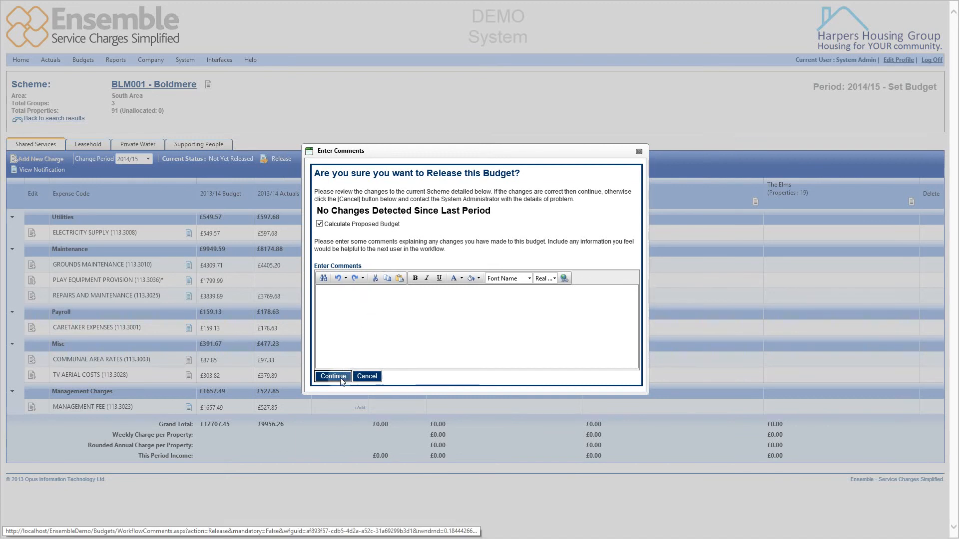
pyautogui.click(341, 379)
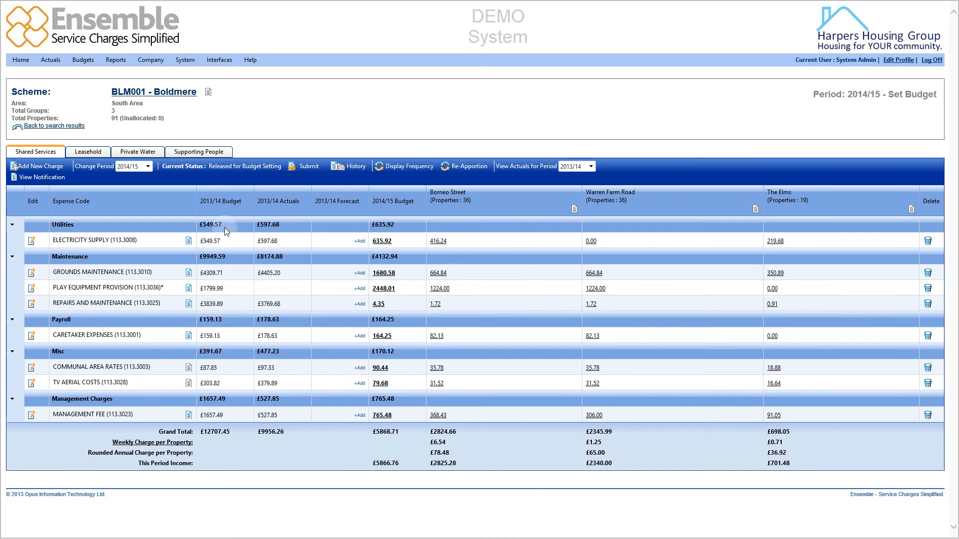
pyautogui.click(31, 243)
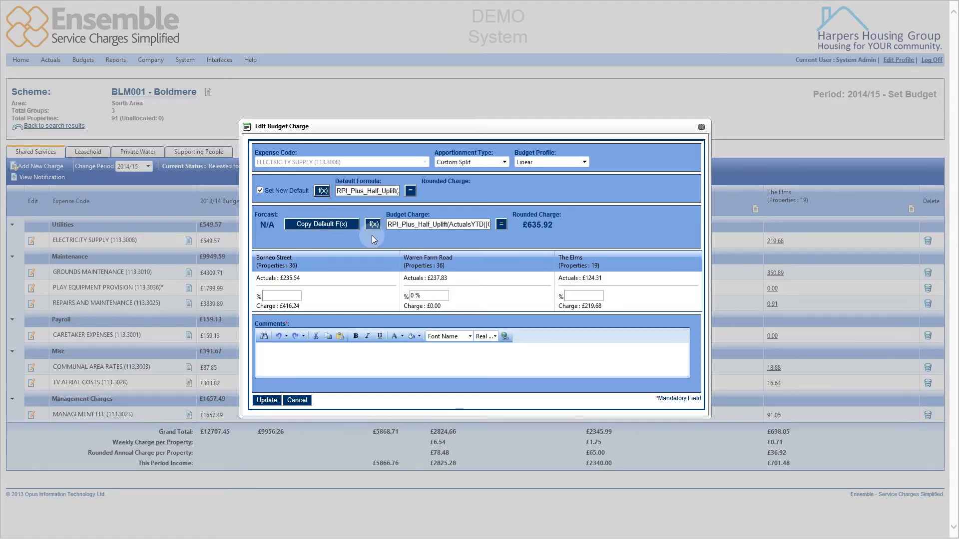
pyautogui.click(505, 163)
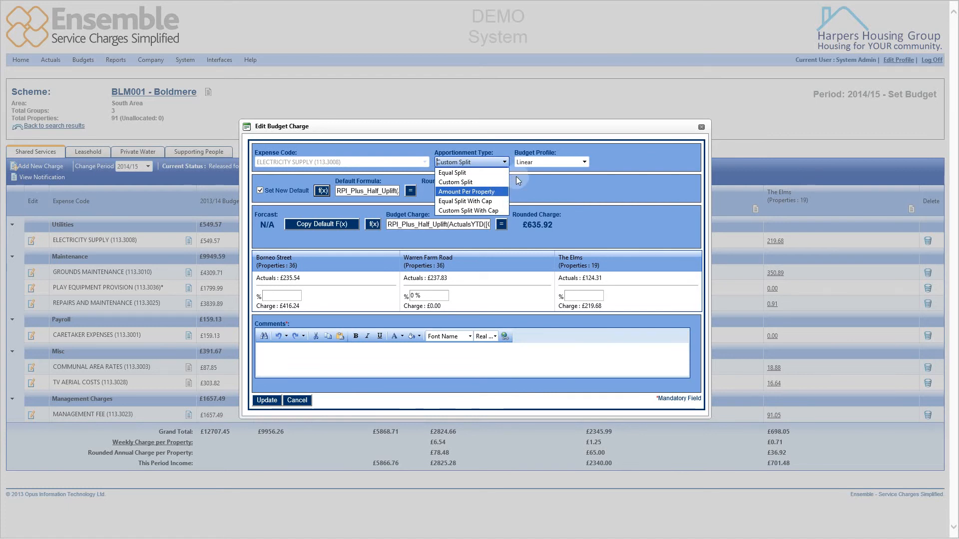
pyautogui.click(516, 177)
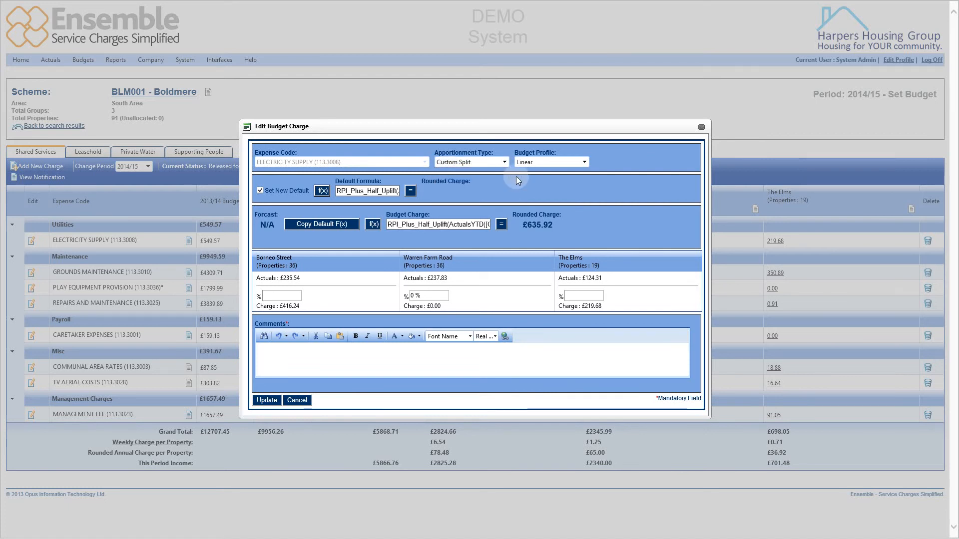
pyautogui.click(585, 163)
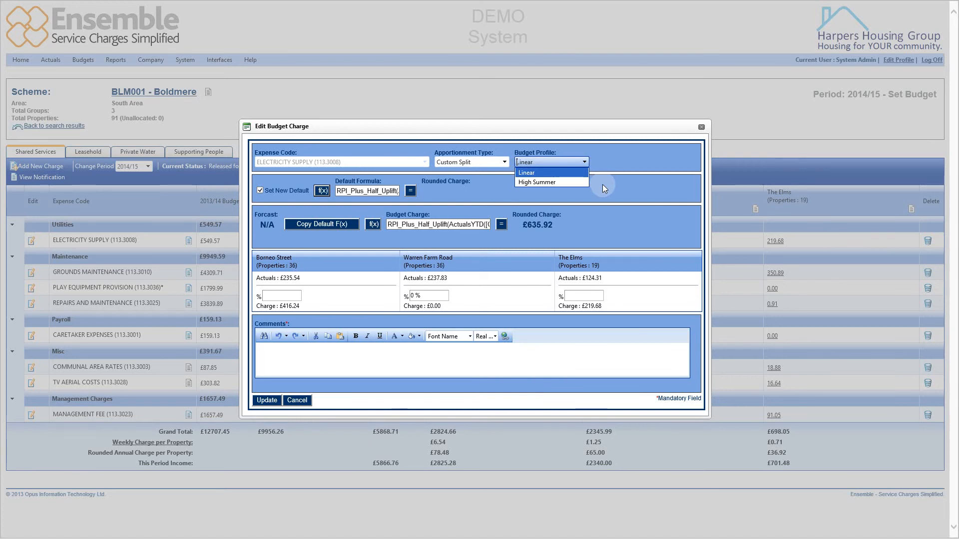
pyautogui.click(542, 195)
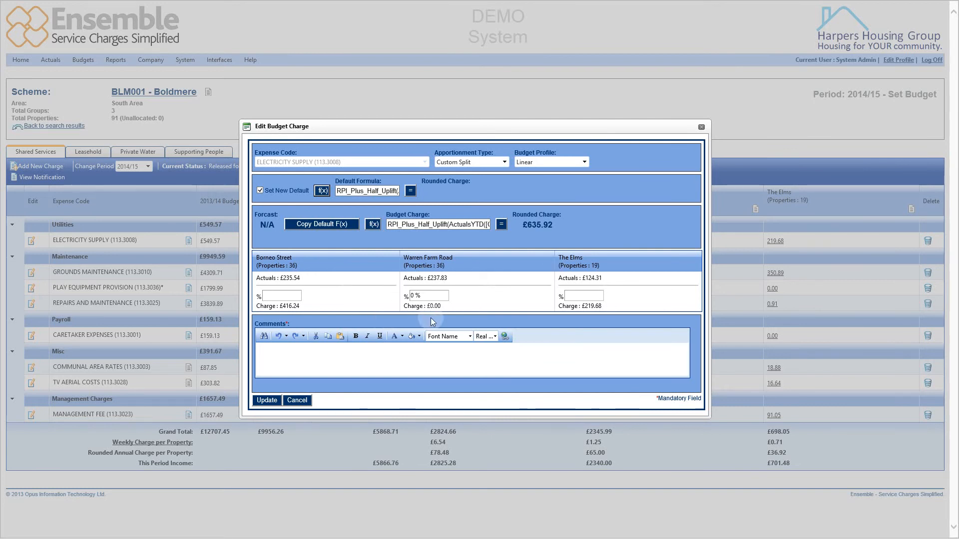
pyautogui.click(429, 295)
# - Enter 20%, 20% and 60% for Borneo Street, Warren Farm Road and The Elms, commenting 'test'
pyautogui.click(308, 271)
pyautogui.write('20')
pyautogui.click(426, 295)
pyautogui.write('20')
pyautogui.click(581, 295)
pyautogui.write('60')
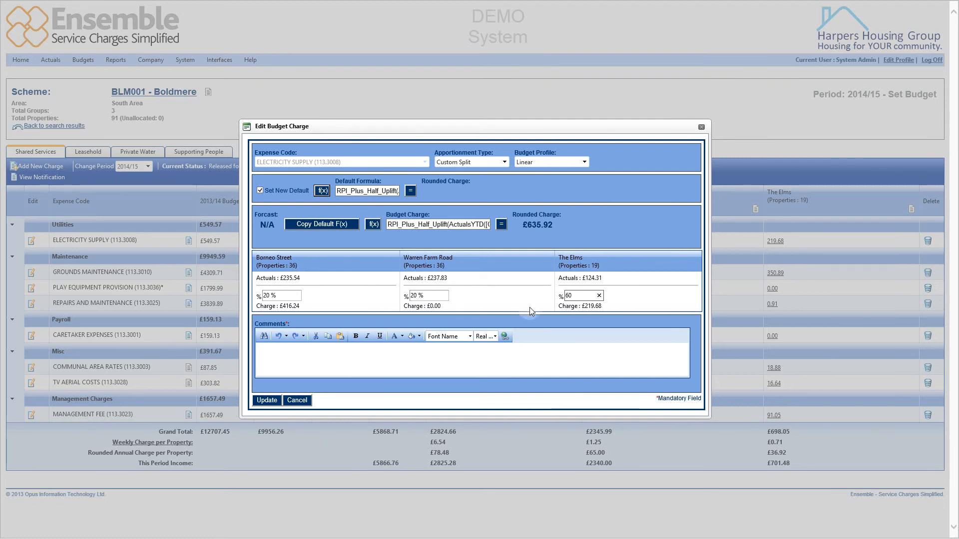
pyautogui.click(297, 350)
pyautogui.write('test')
# - Save the Electricity Supply split and switch the budget grid to weekly charges
pyautogui.click(267, 400)
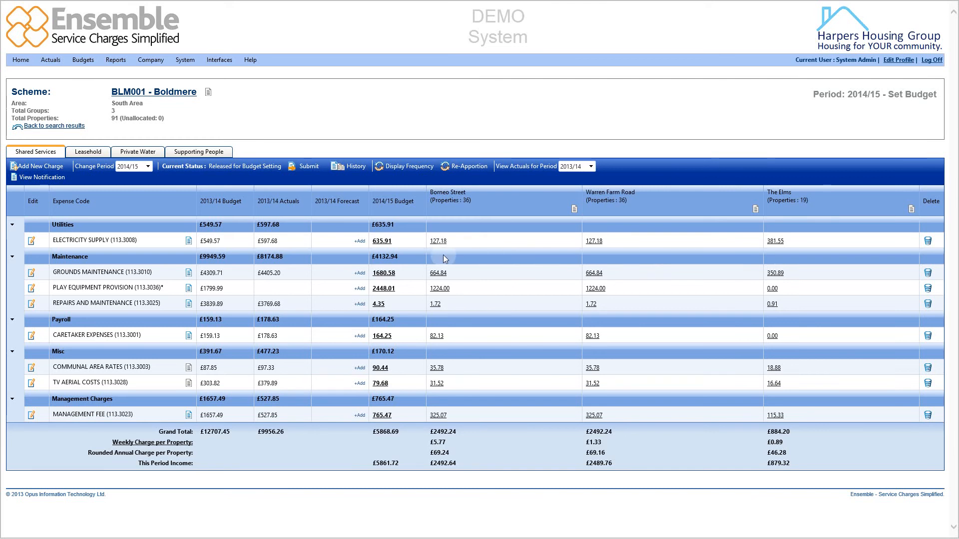
pyautogui.moveTo(444, 245)
pyautogui.moveTo(579, 242)
pyautogui.click(408, 168)
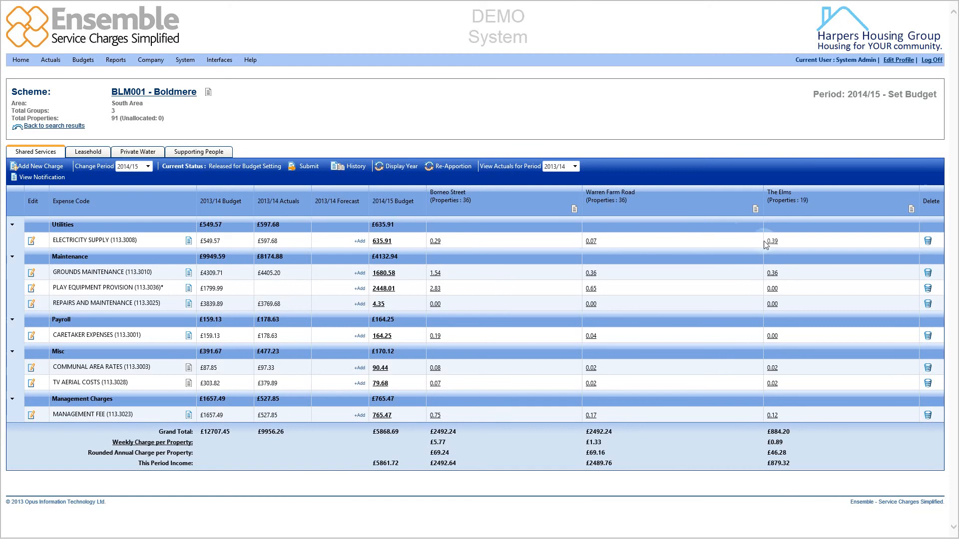
# - Switch the Boldmere grid back to annual figures and begin adding a new budget charge
pyautogui.moveTo(773, 245)
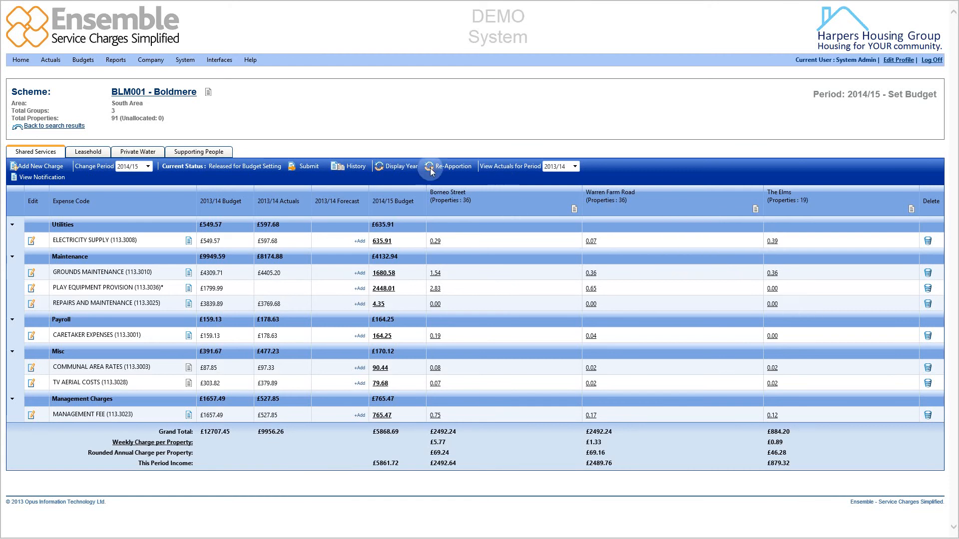
pyautogui.click(399, 169)
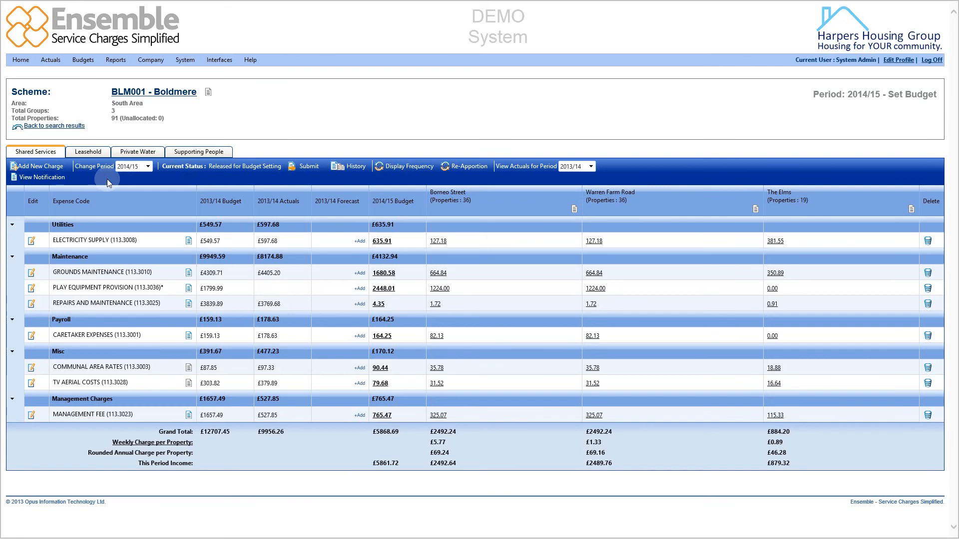
pyautogui.click(51, 168)
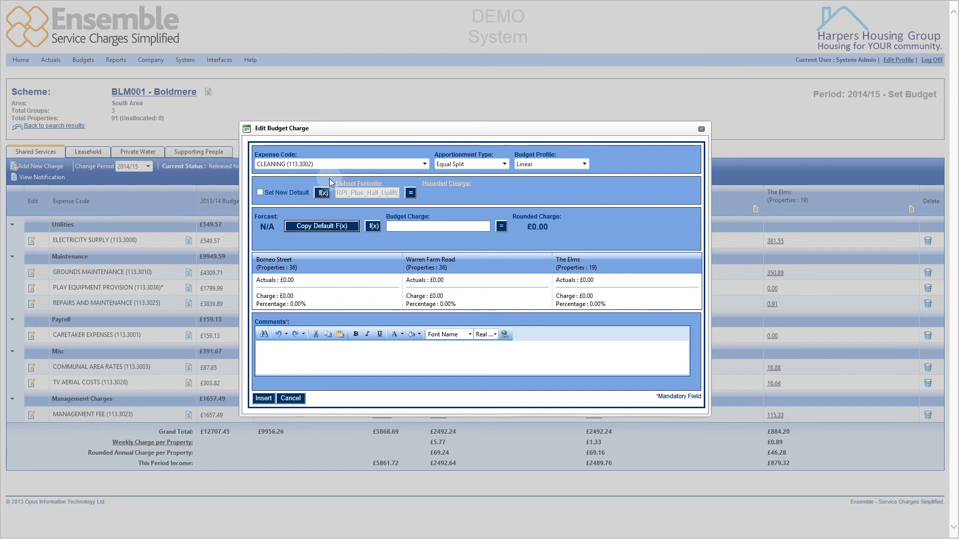
# - Browse the Utilities and Maintenance expense codes, then cancel the unsaved Cleaning charge
pyautogui.click(423, 166)
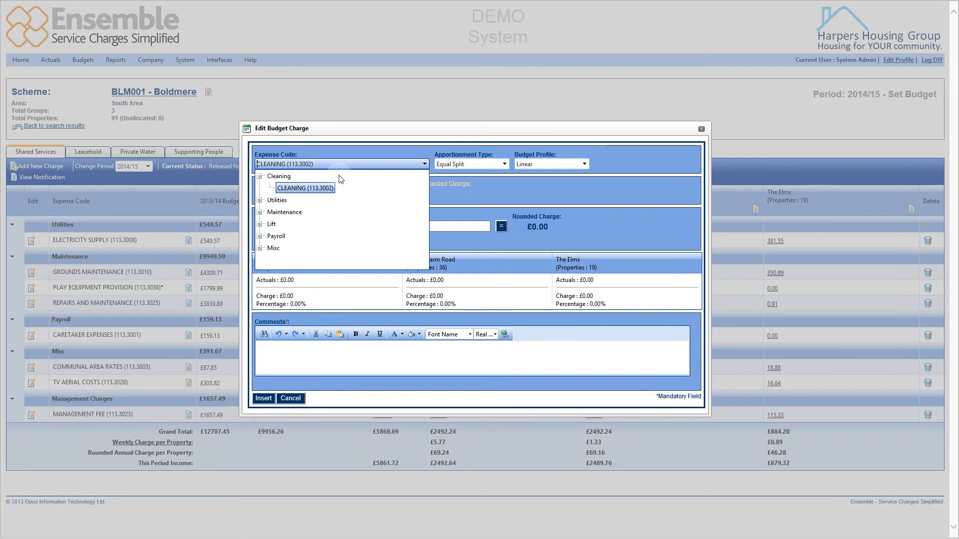
pyautogui.click(259, 200)
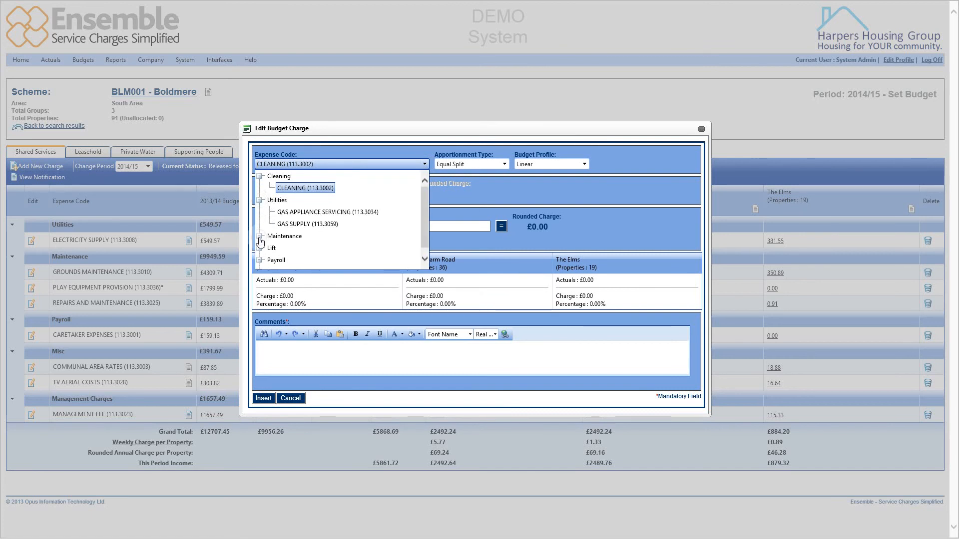
pyautogui.click(259, 236)
pyautogui.scroll(-2, 349, 207)
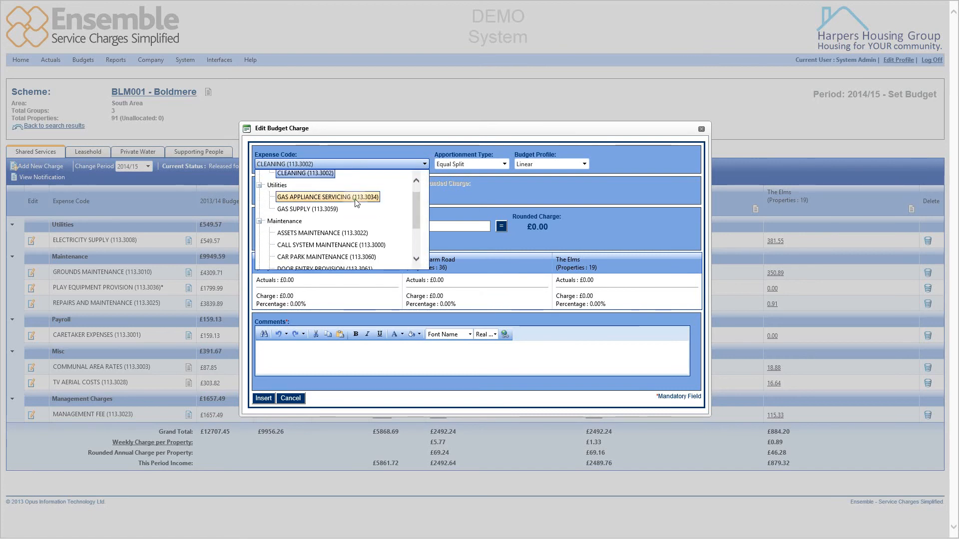
pyautogui.scroll(-4, 356, 203)
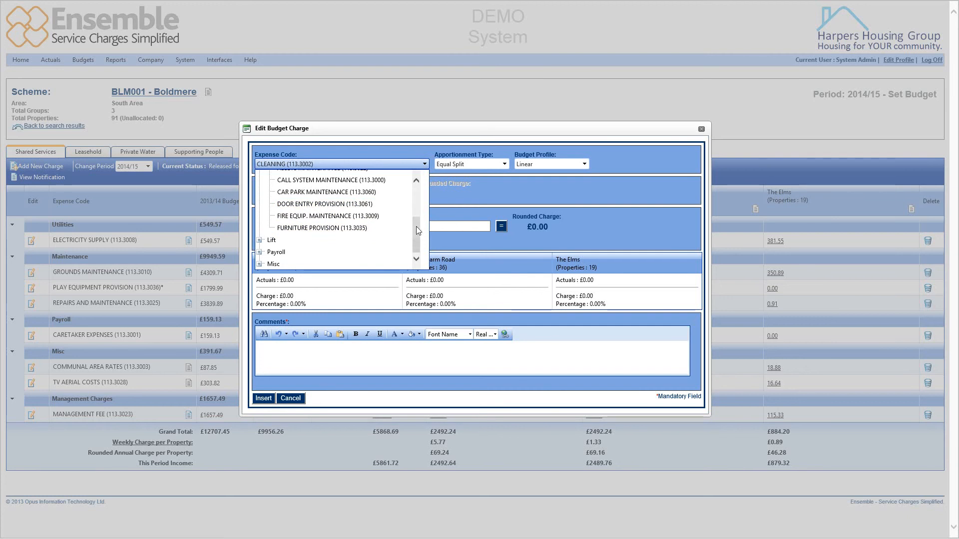
pyautogui.moveTo(415, 223); pyautogui.dragTo(480, 192)
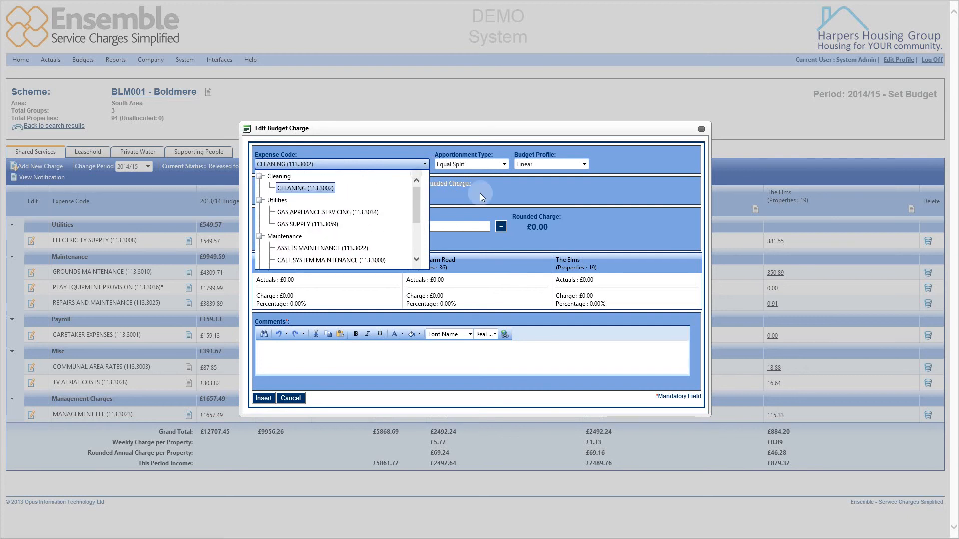
pyautogui.click(482, 189)
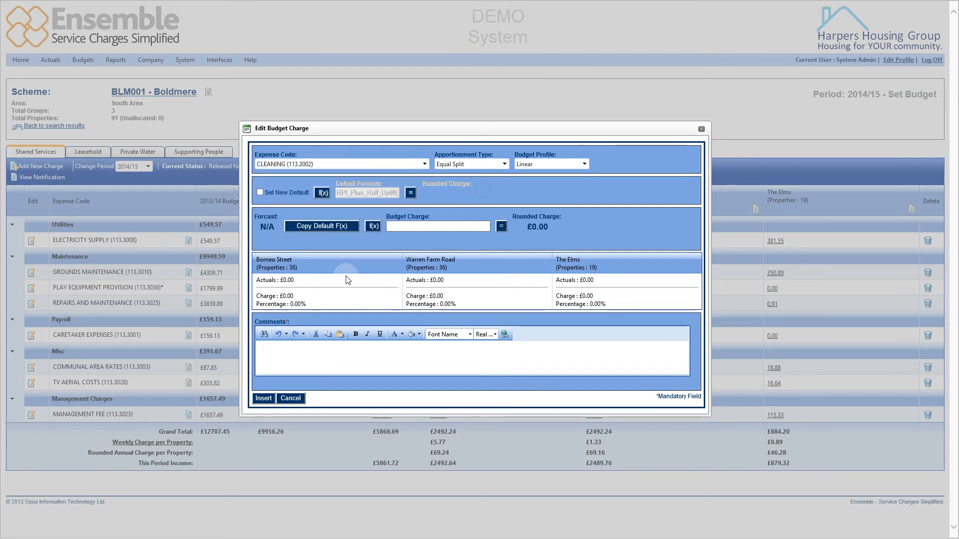
pyautogui.click(295, 401)
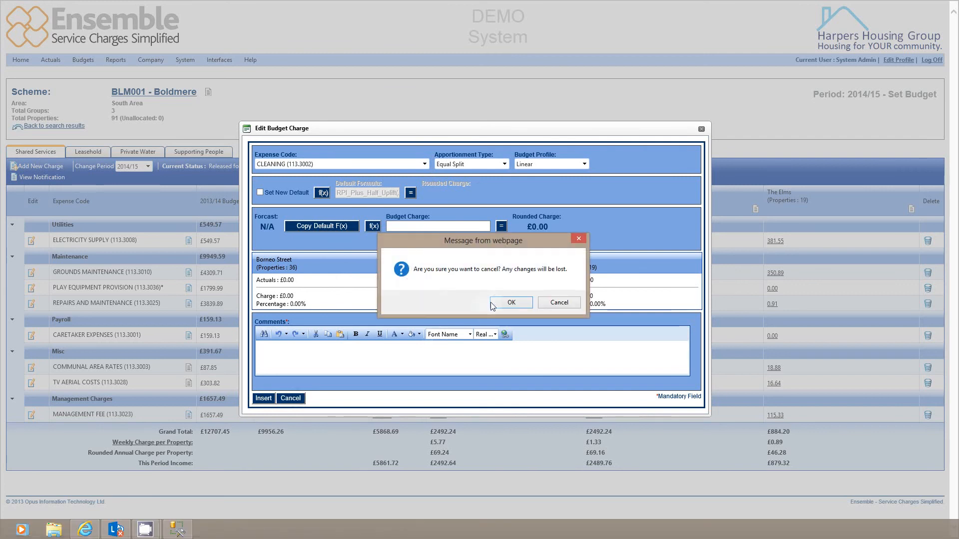
pyautogui.click(493, 306)
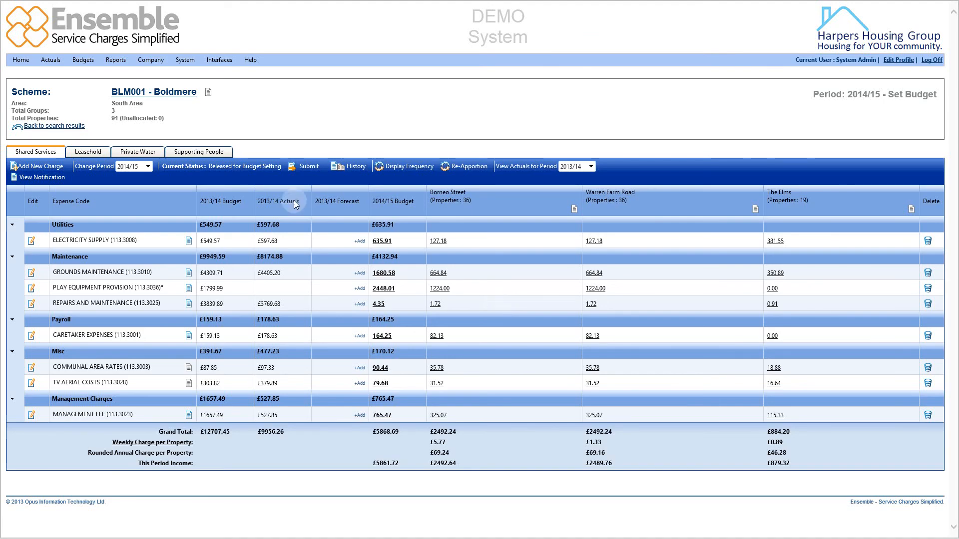
# - Submit the £5868.69 shared services budget, moving it to Ready For Approval
pyautogui.click(308, 170)
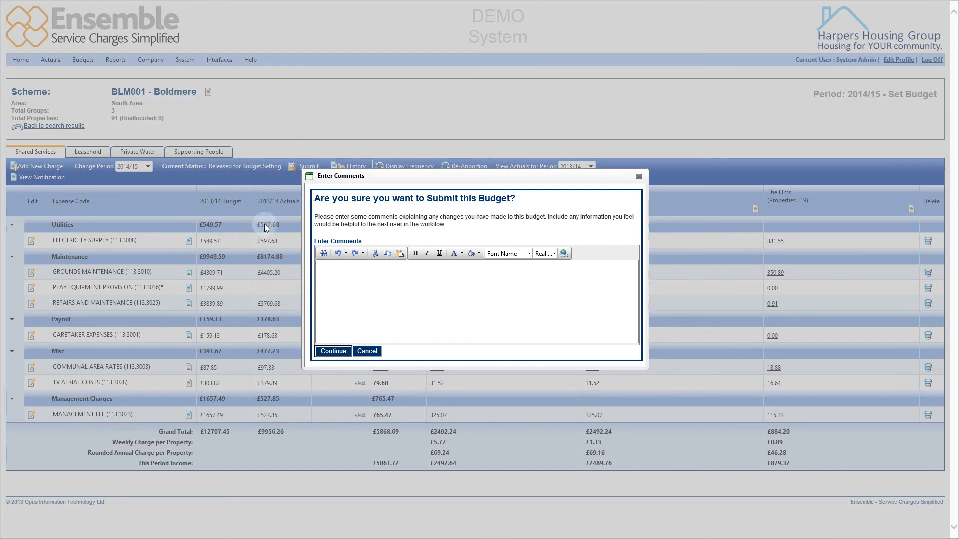
pyautogui.click(345, 270)
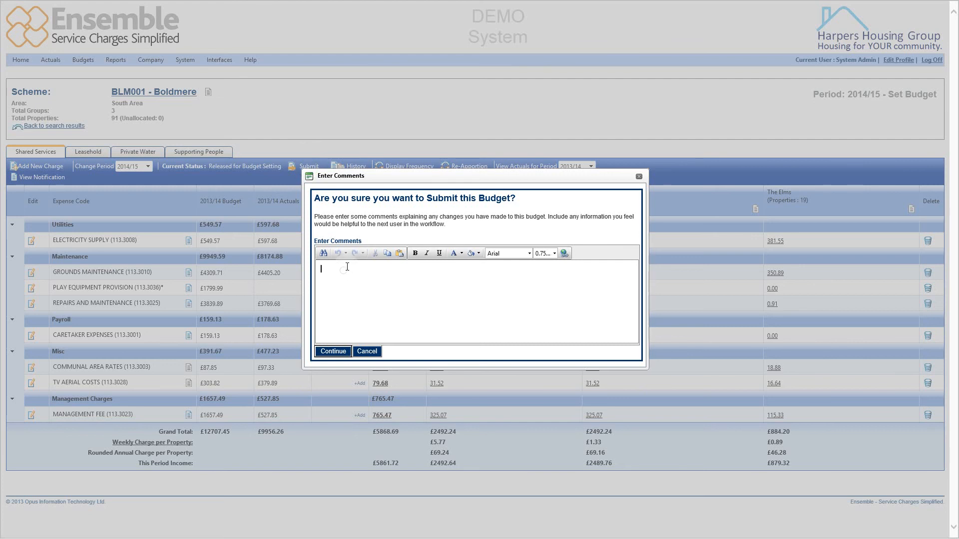
pyautogui.click(334, 351)
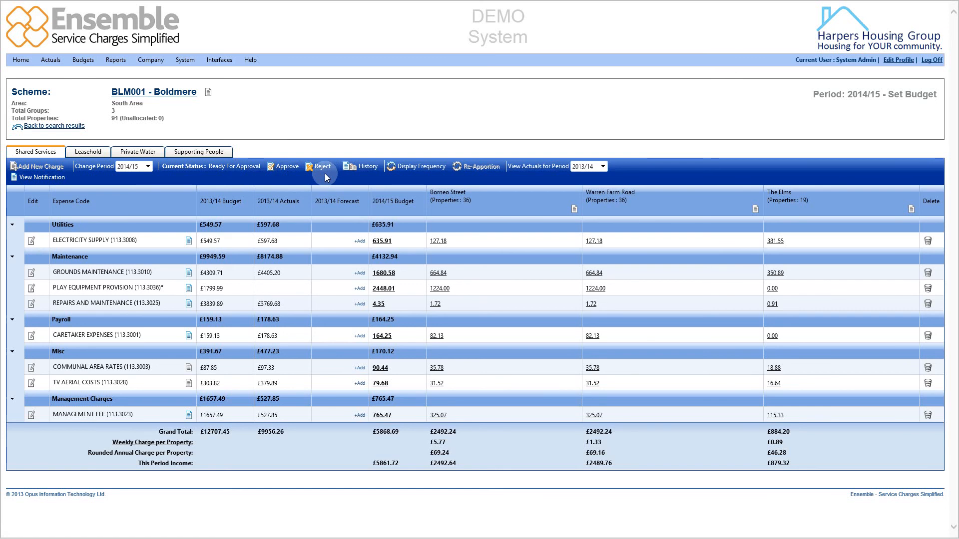
# - Approve the shared services budget with the comment 'test'
pyautogui.click(285, 167)
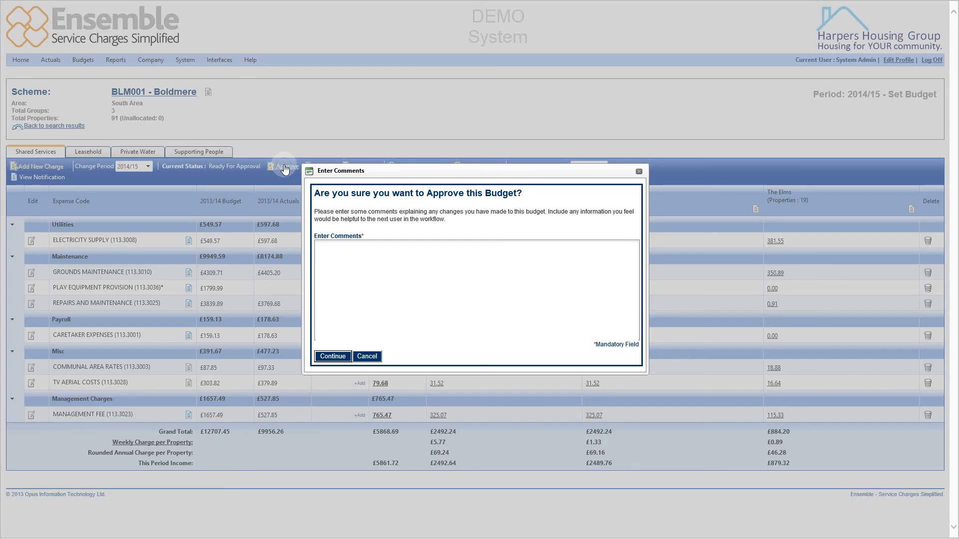
pyautogui.click(373, 265)
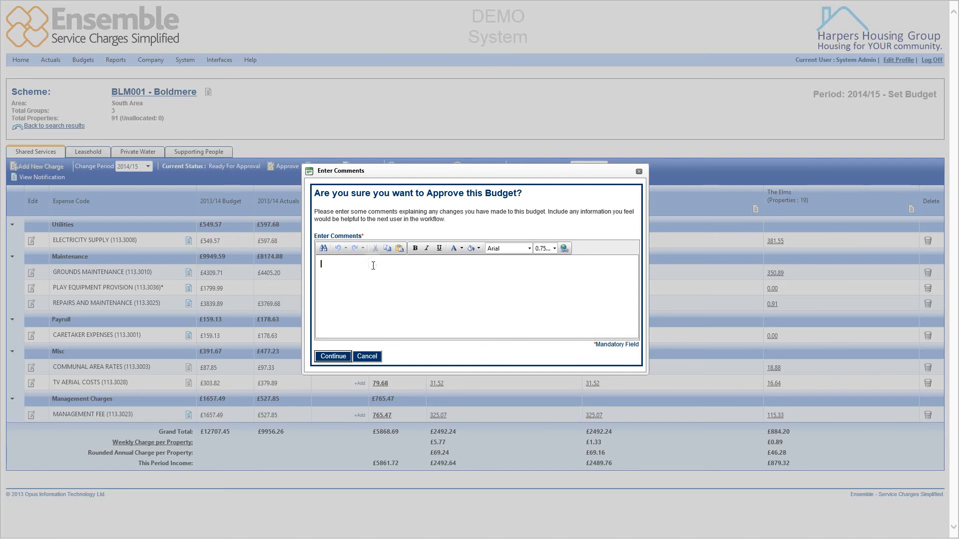
pyautogui.write('test')
pyautogui.click(333, 357)
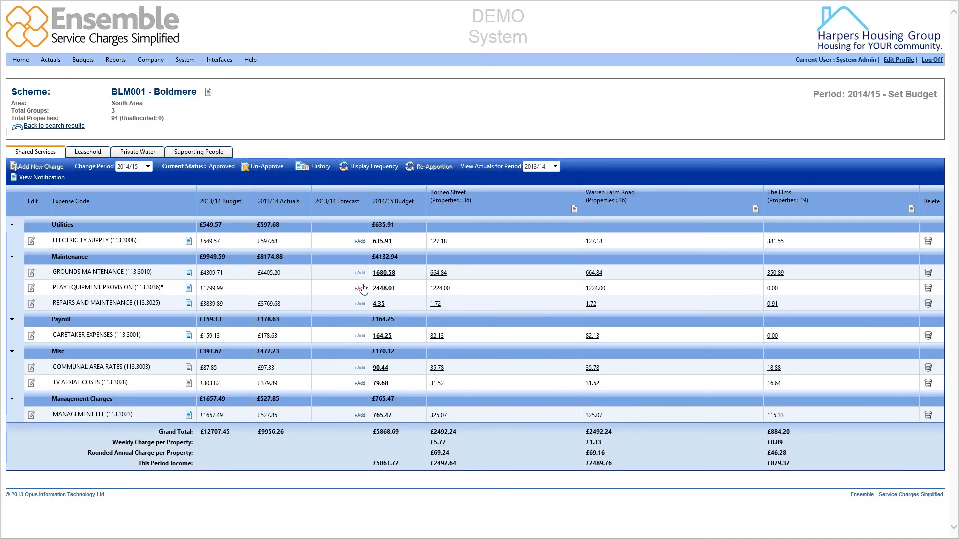
pyautogui.click(244, 171)
# - Un-approve the shared services budget with the comment 'test', returning it to Released for Budget Setting
pyautogui.click(276, 169)
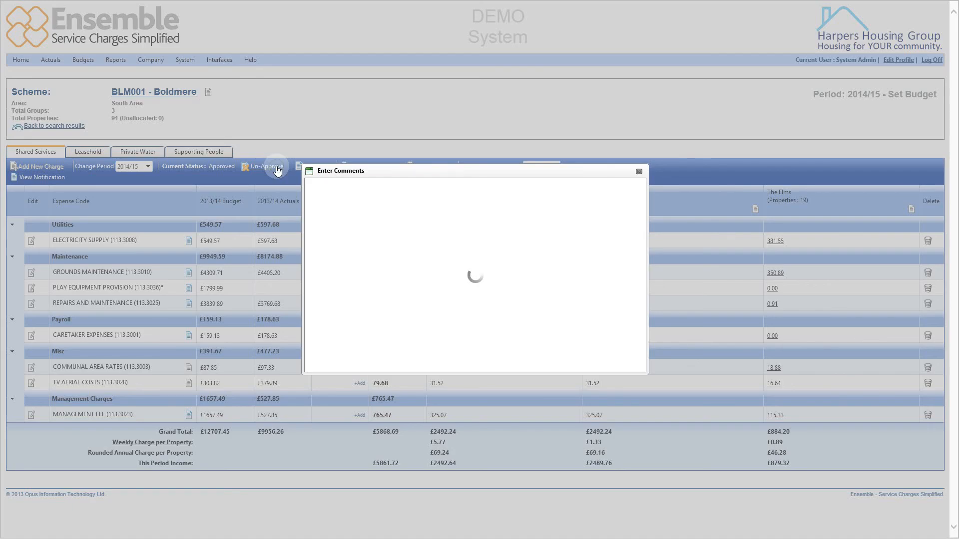
pyautogui.click(351, 276)
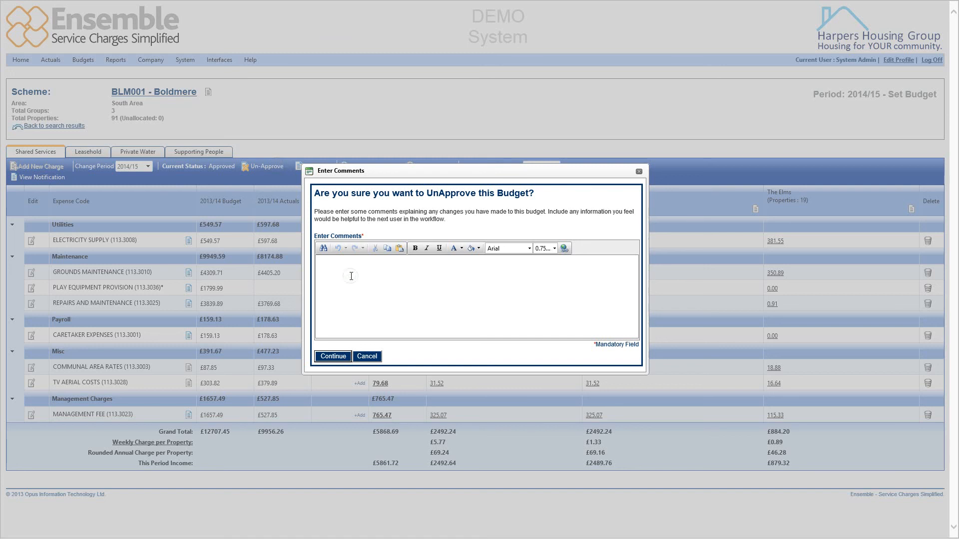
pyautogui.write('test')
pyautogui.click(338, 358)
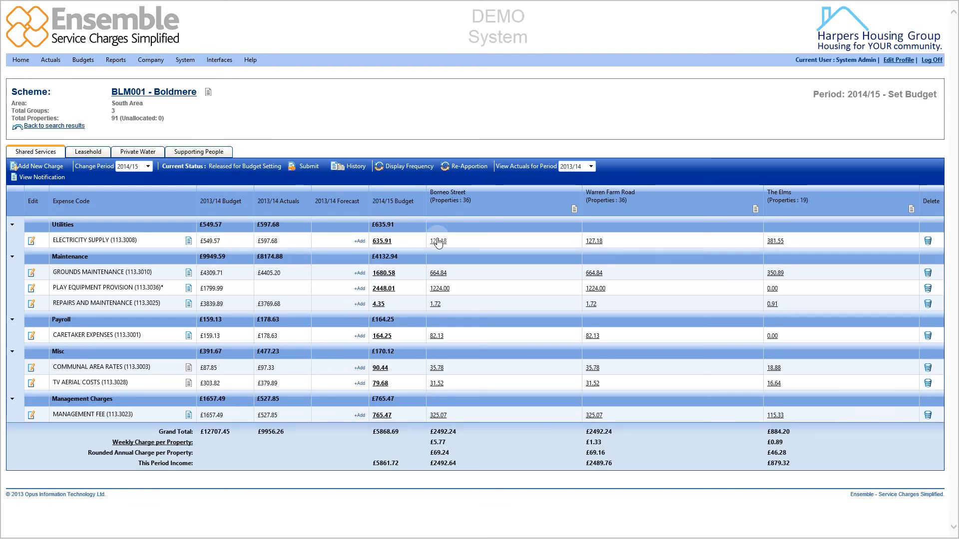
# - Open the property omissions list behind Borneo Street's 127.18 Electricity Supply charge
pyautogui.moveTo(438, 244)
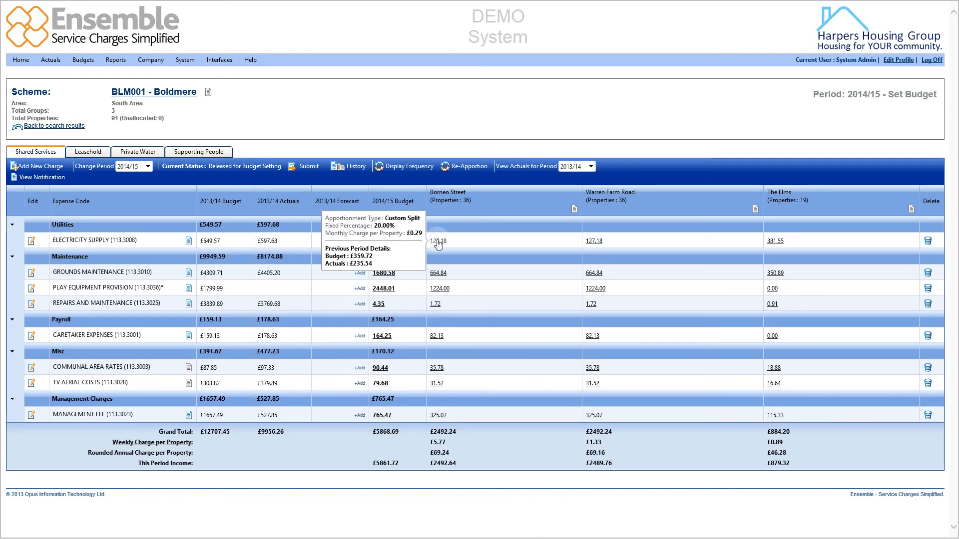
pyautogui.click(438, 244)
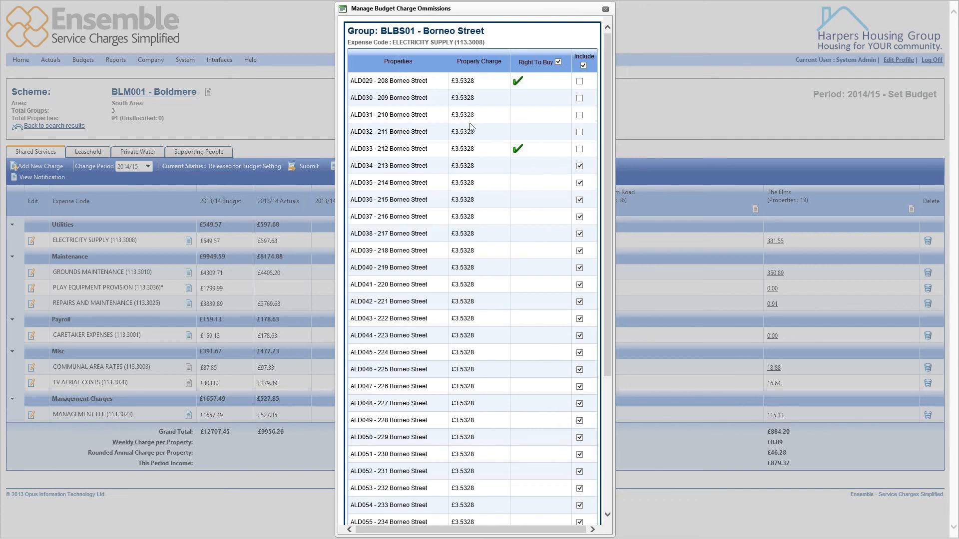
# - Include ALD030 and exclude ALD034 from Borneo Street's Electricity Supply, then save with Update
pyautogui.click(580, 98)
pyautogui.click(580, 166)
pyautogui.scroll(-4, 517, 220)
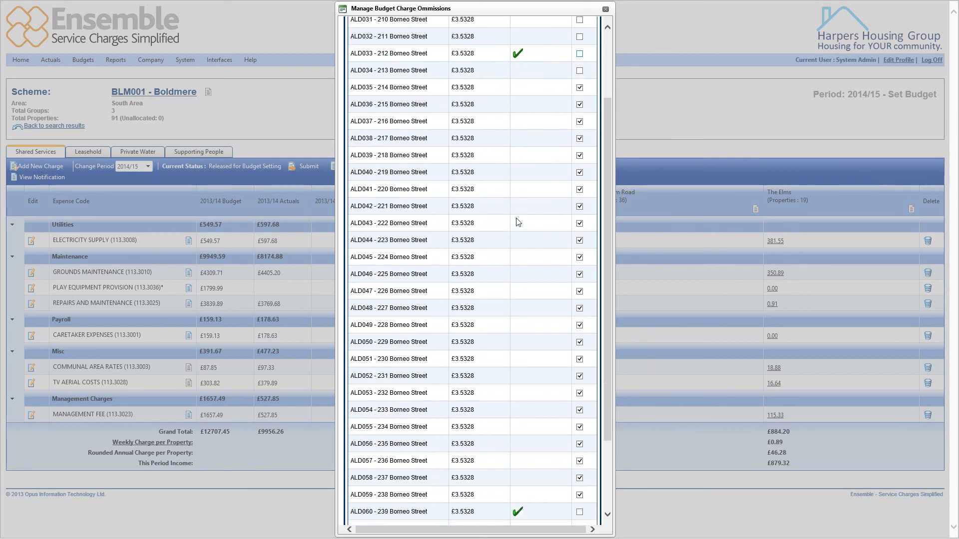
pyautogui.click(362, 509)
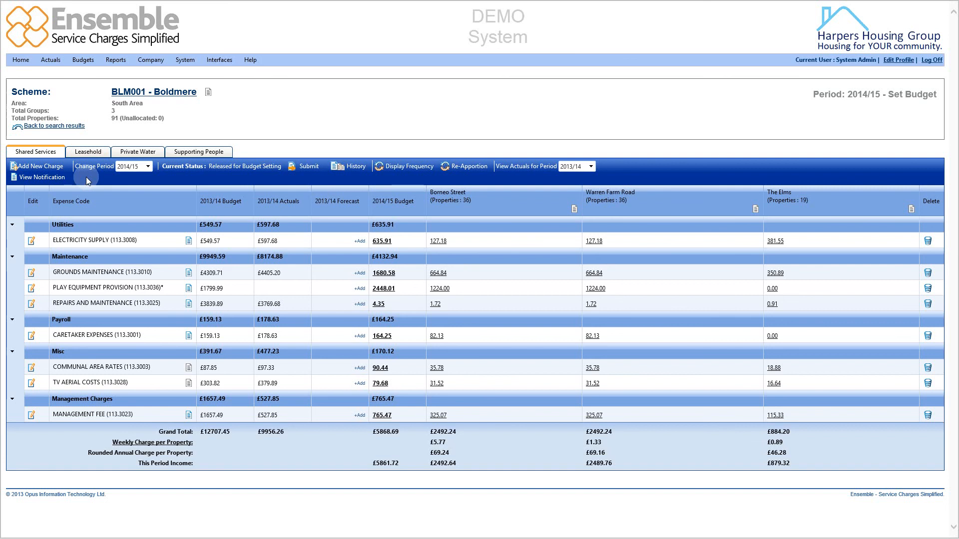
# - Preview the 182-page Notice of Service Charge Review 2014-15 letters
pyautogui.click(60, 179)
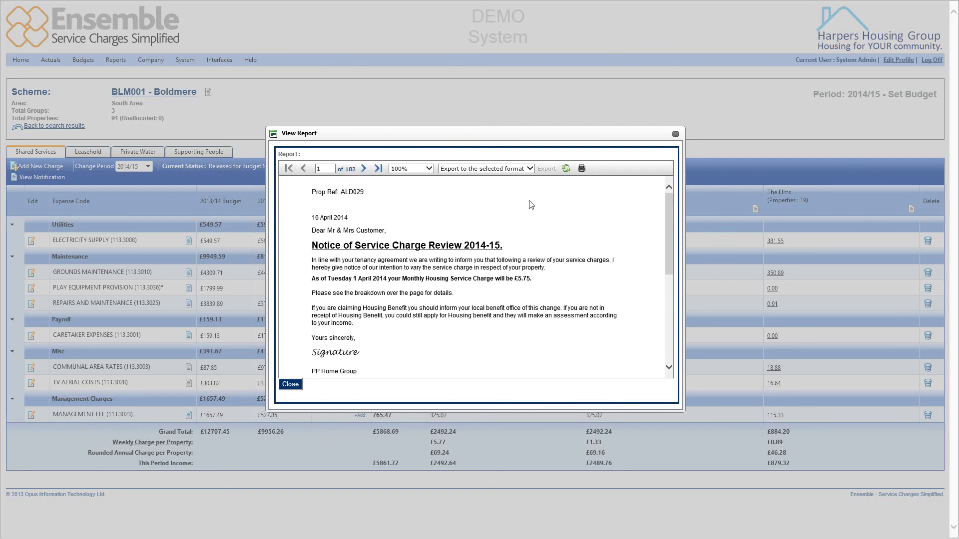
# - Page through the notification letters from ALD029 to ALD032's budget breakdown page
pyautogui.scroll(-1, 531, 205)
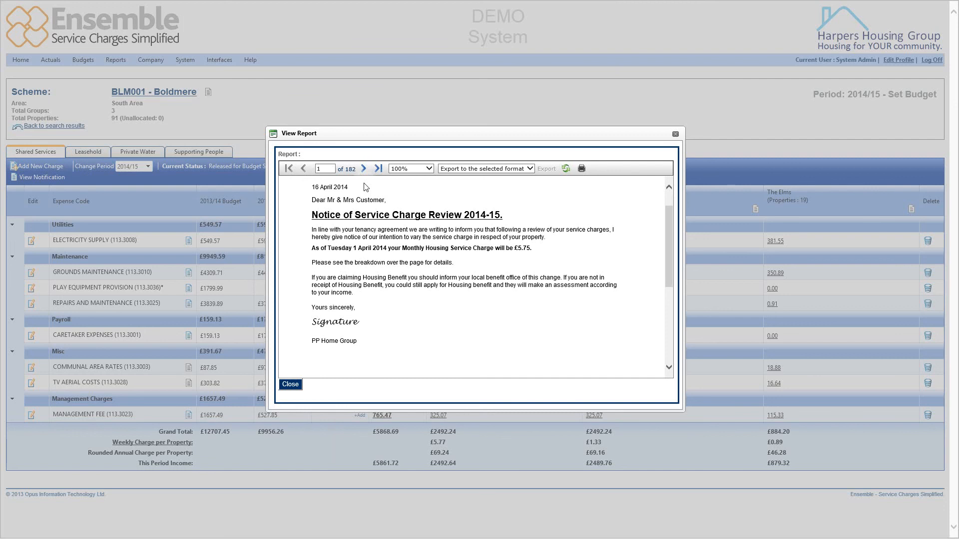
pyautogui.click(364, 169)
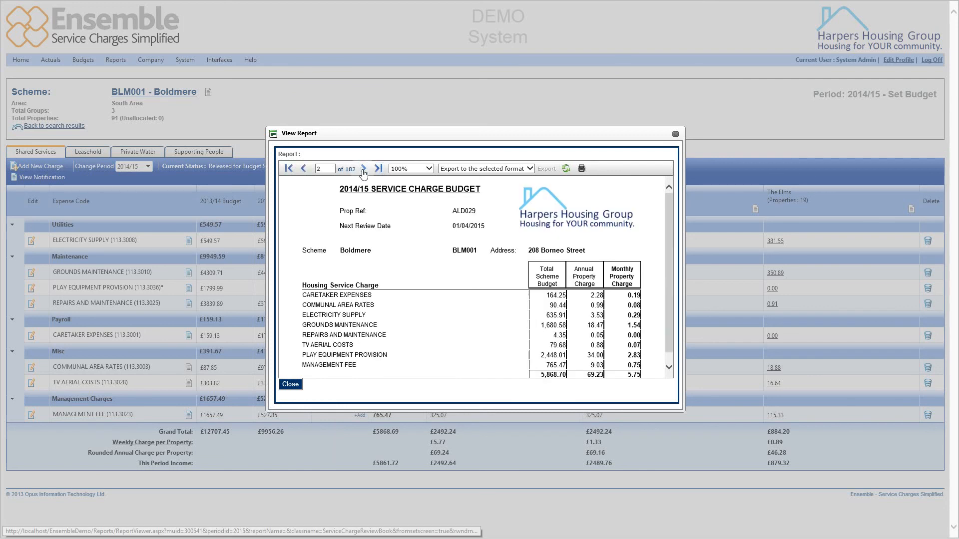
pyautogui.scroll(-1, 438, 243)
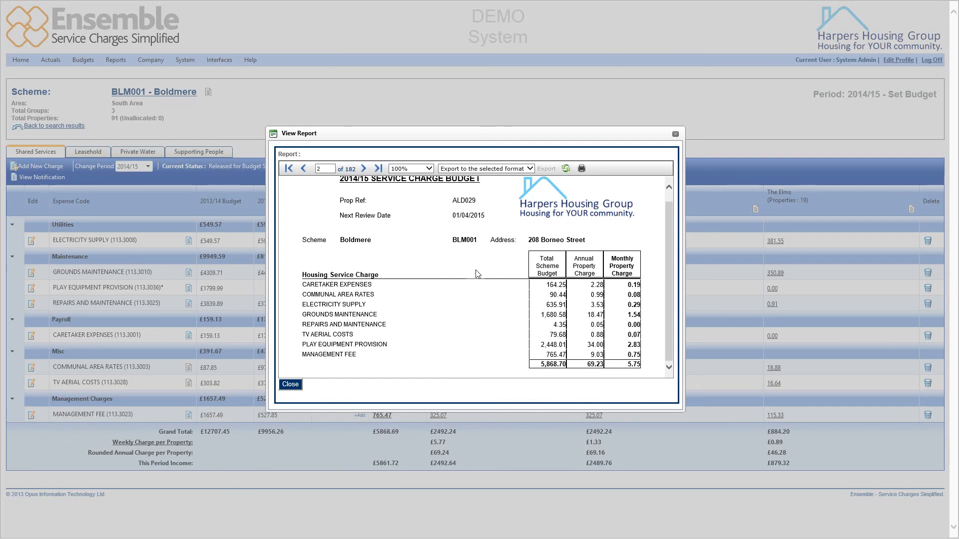
pyautogui.click(363, 169)
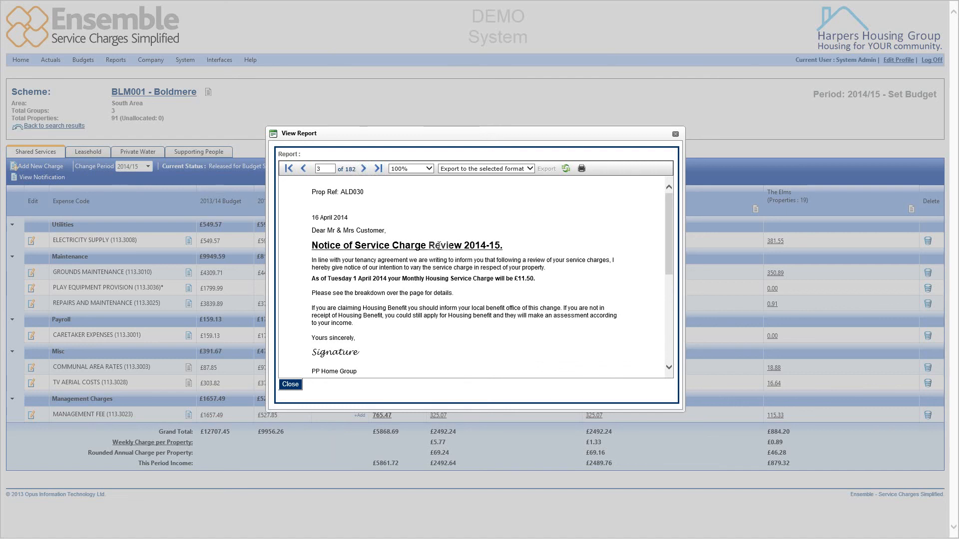
pyautogui.click(363, 169)
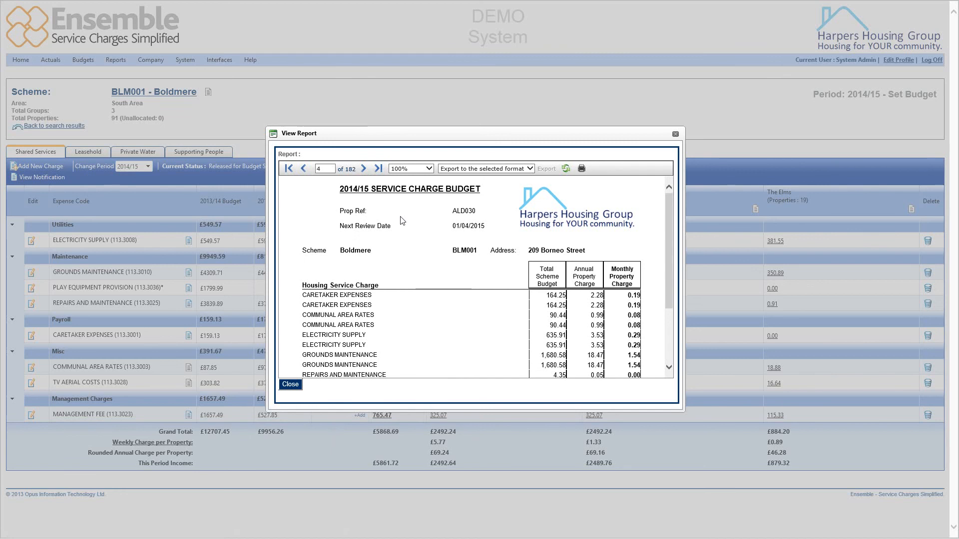
pyautogui.click(363, 170)
pyautogui.click(363, 170)
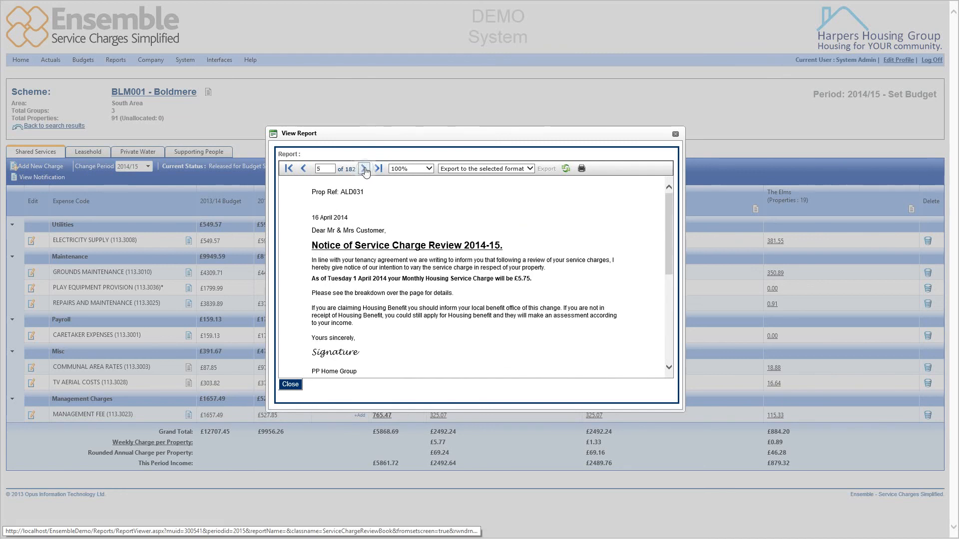
pyautogui.click(364, 169)
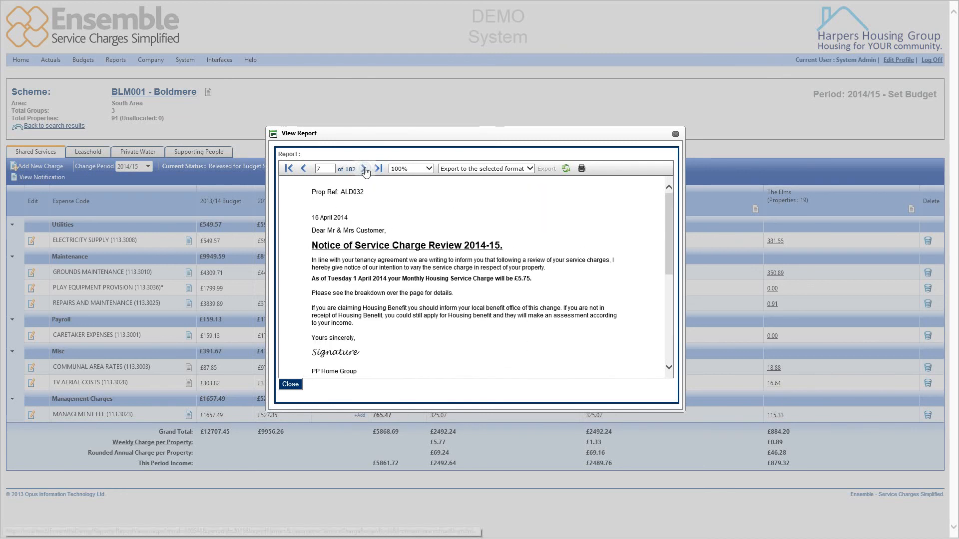
pyautogui.click(364, 170)
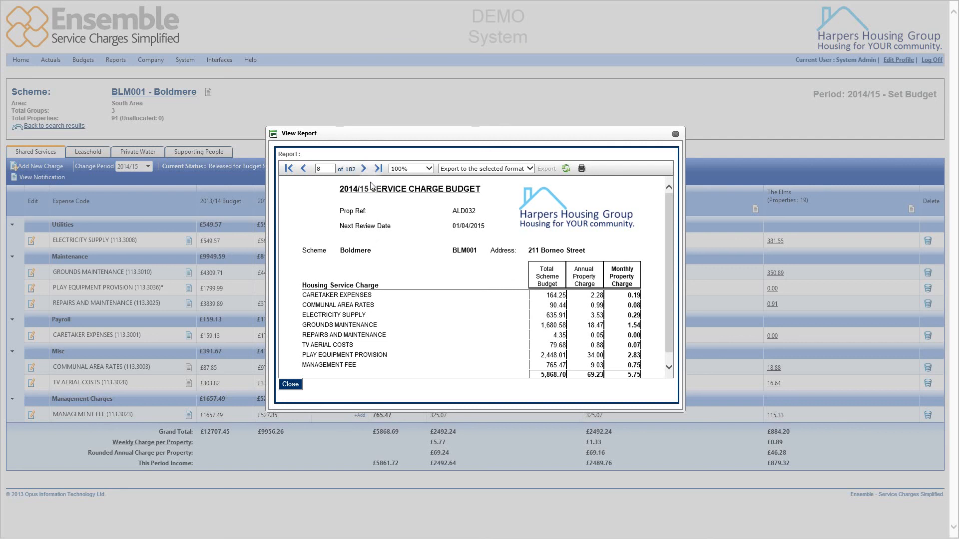
# - Check the available export formats, then close the report preview without exporting
pyautogui.click(531, 168)
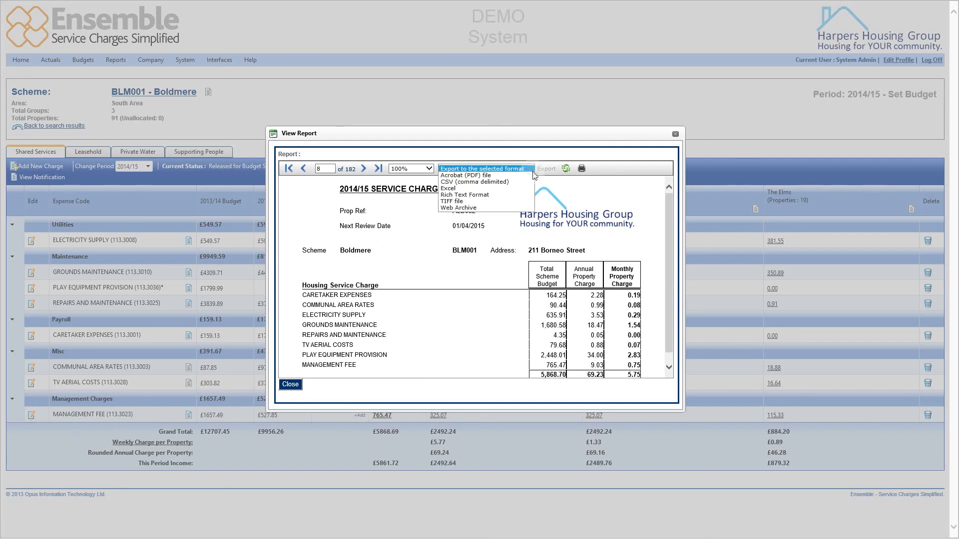
pyautogui.click(510, 233)
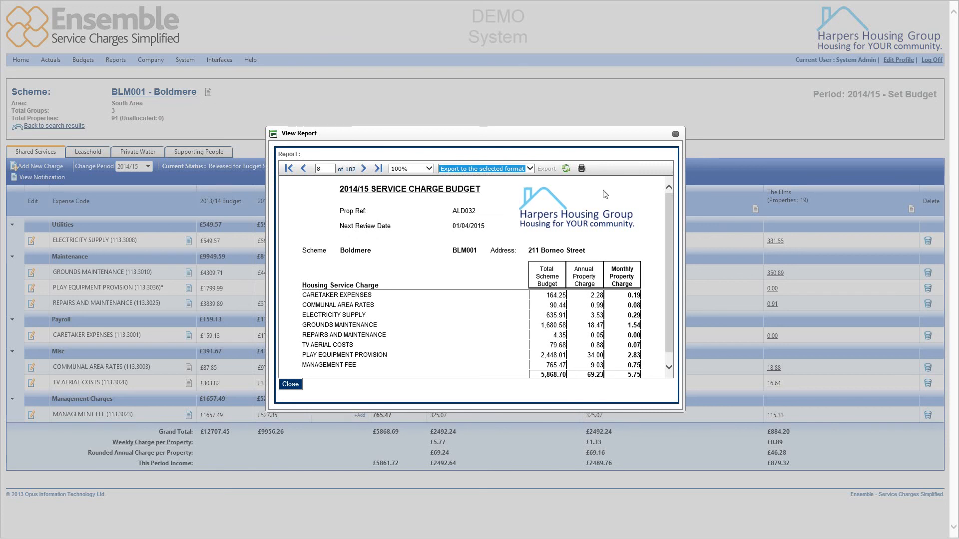
pyautogui.click(577, 157)
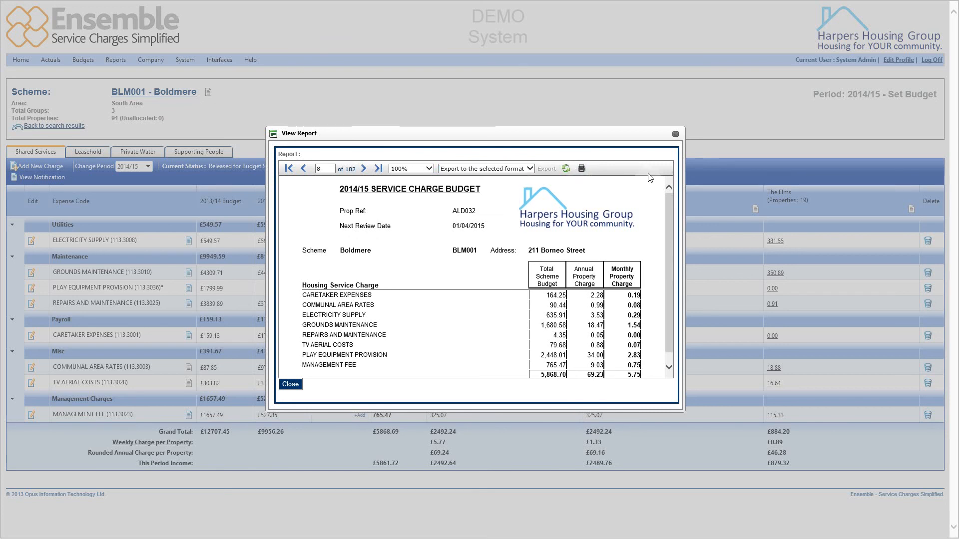
pyautogui.click(675, 135)
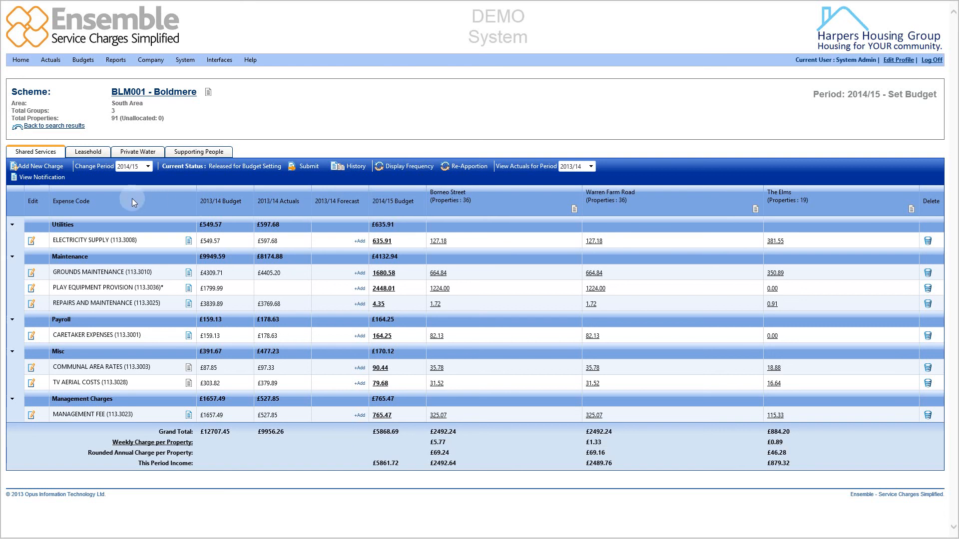
# - Switch to the Leasehold budget showing three Borneo Street properties totalling £108.16
pyautogui.click(92, 153)
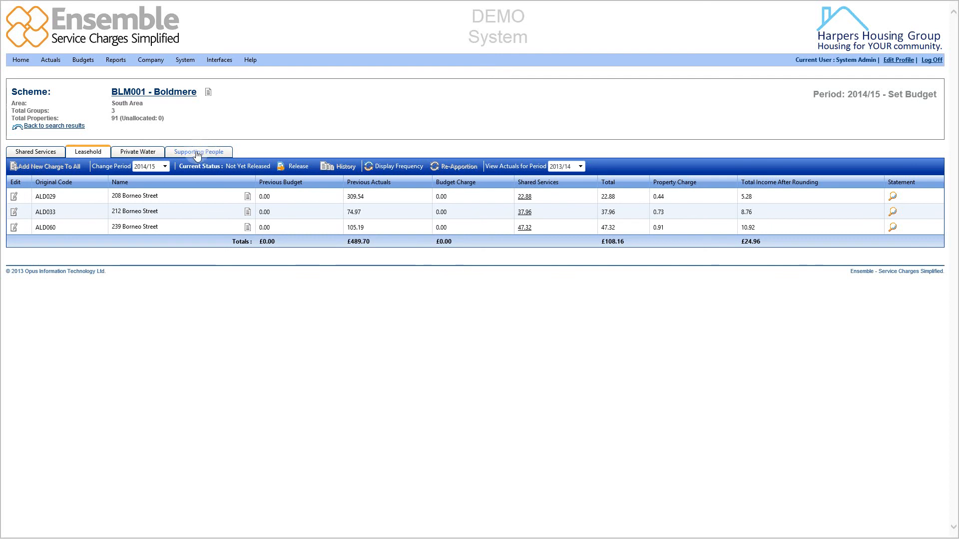
# - Release the Leasehold budget to Released for RTB Budget, then edit ALD029's property budget
pyautogui.click(299, 168)
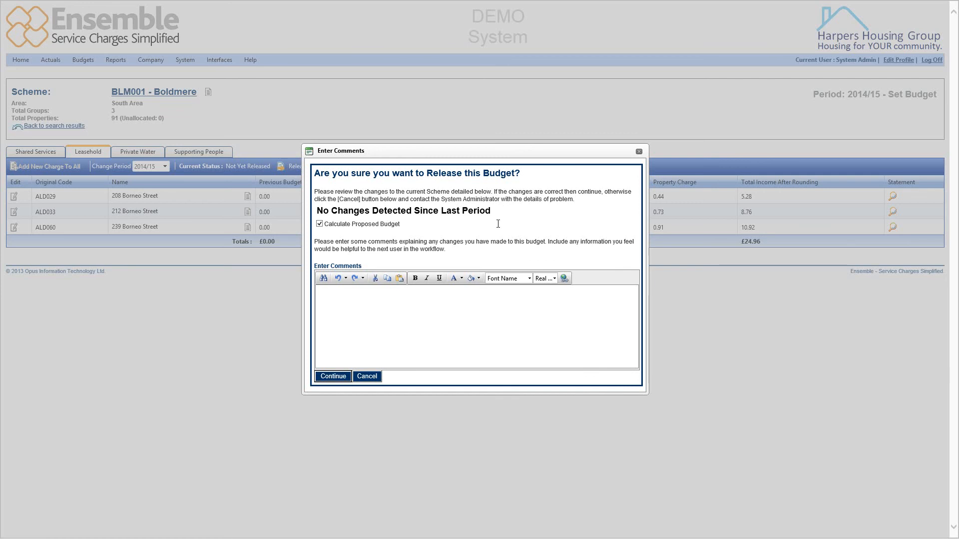
pyautogui.click(330, 379)
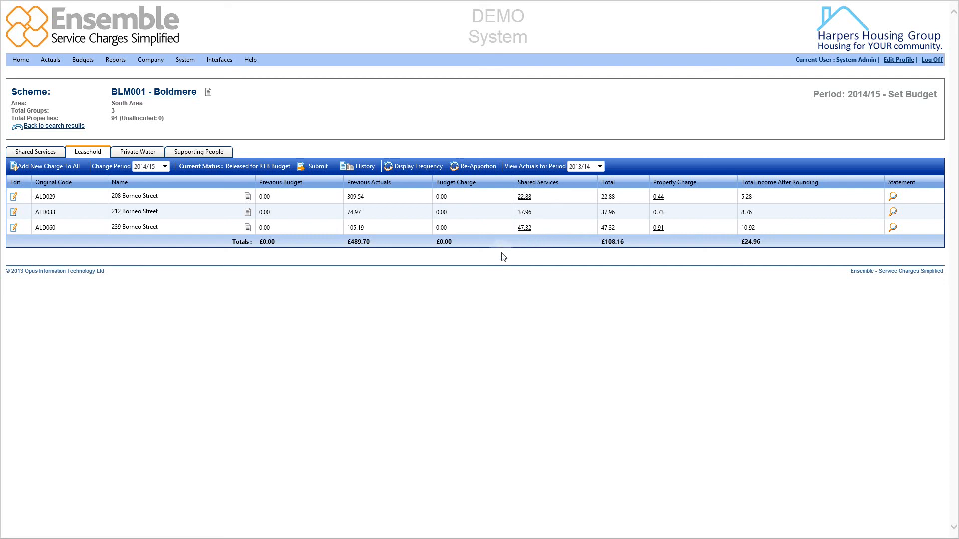
pyautogui.click(14, 198)
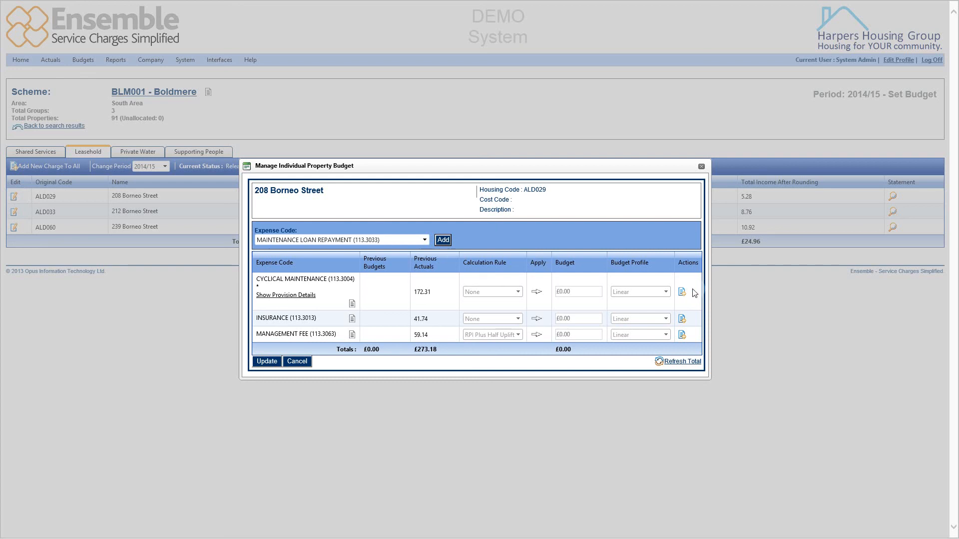
pyautogui.click(682, 321)
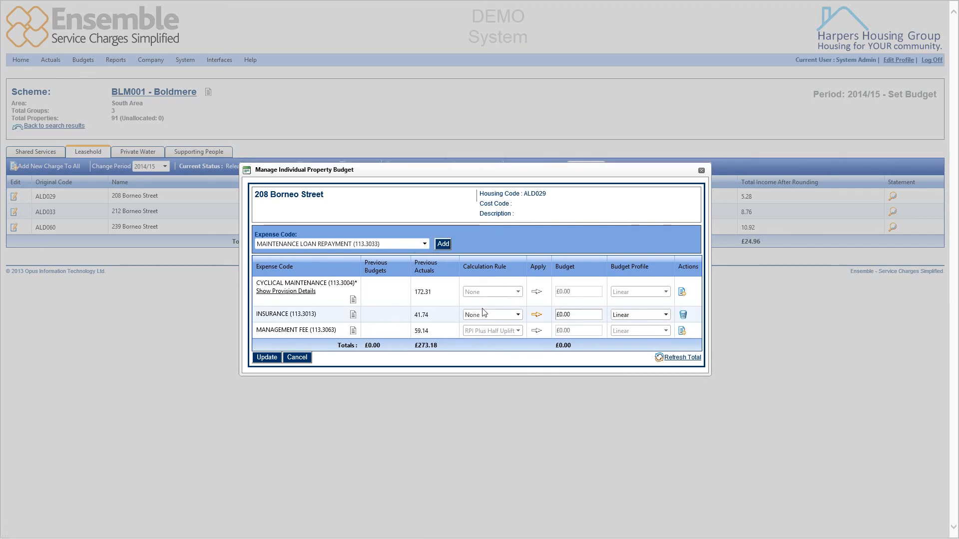
pyautogui.click(579, 314)
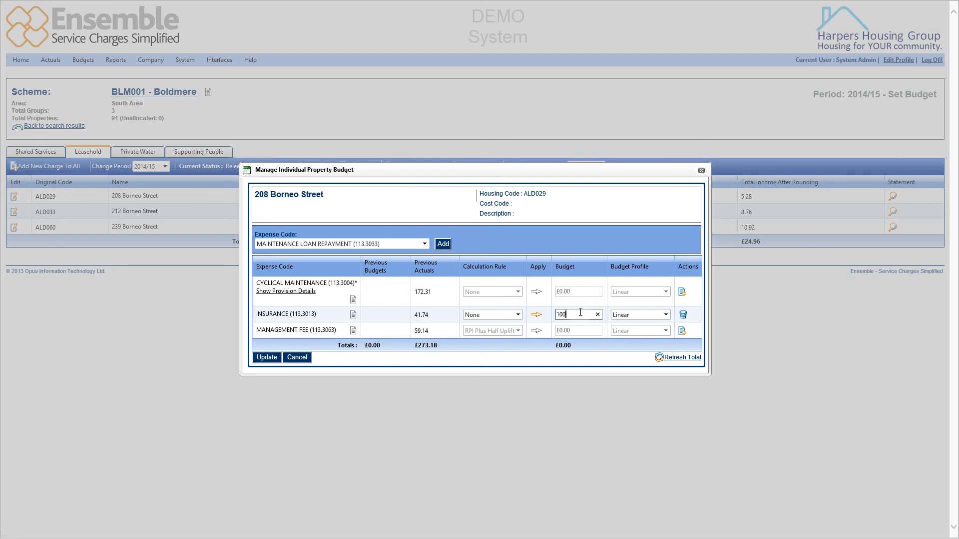
pyautogui.click(266, 358)
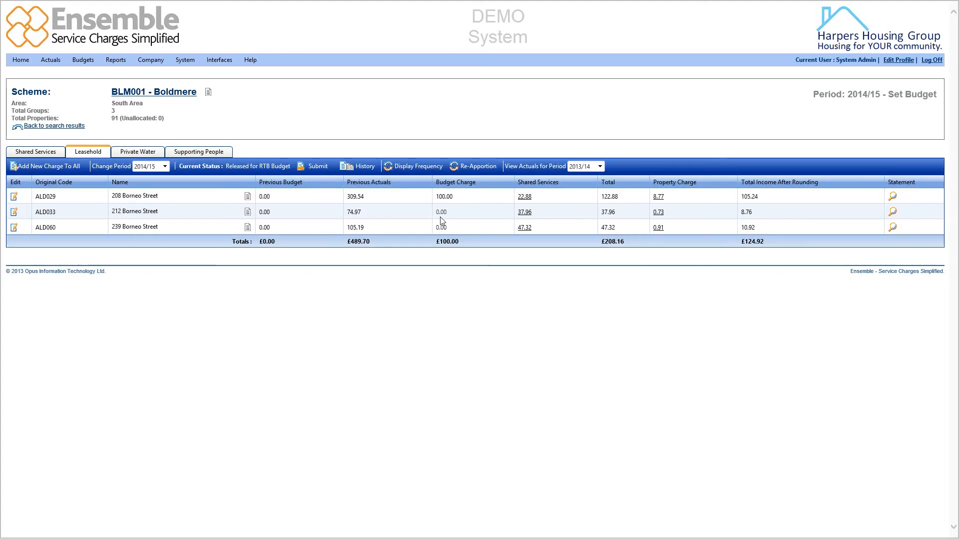
pyautogui.moveTo(464, 201)
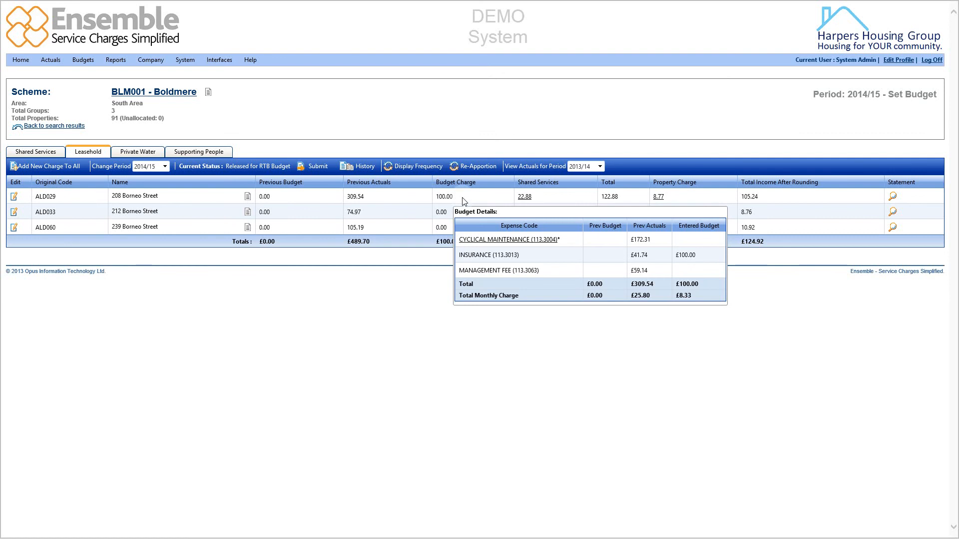
pyautogui.click(658, 197)
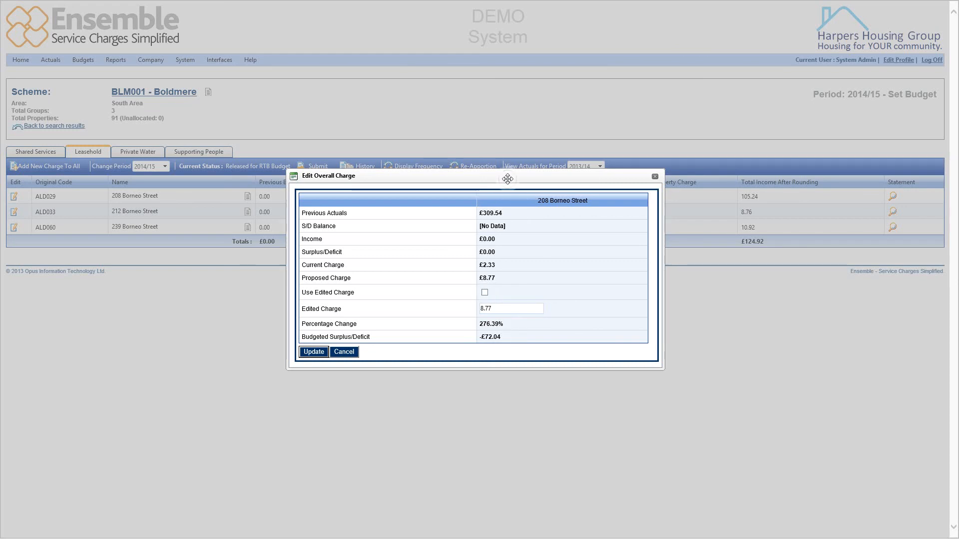
pyautogui.moveTo(507, 179); pyautogui.dragTo(458, 177)
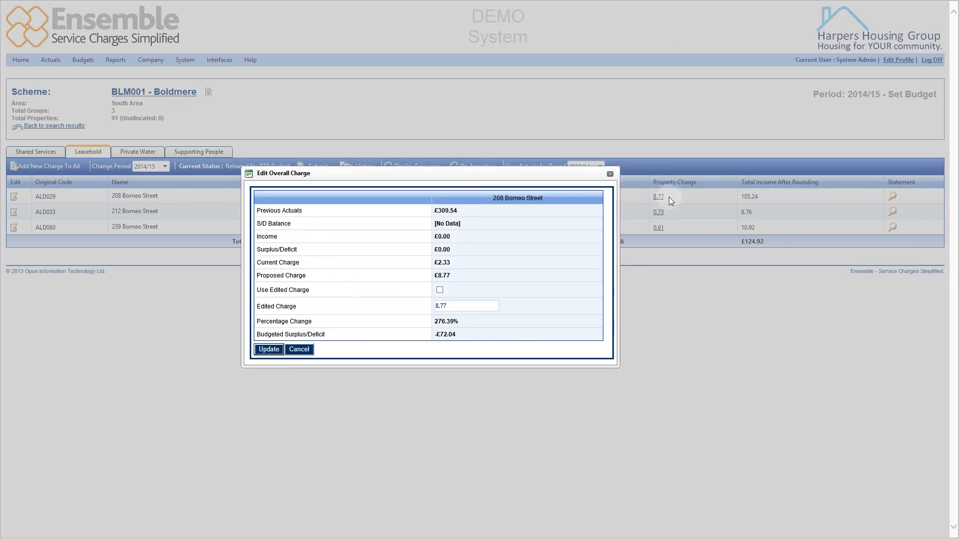
pyautogui.click(440, 290)
pyautogui.click(458, 306)
pyautogui.doubleClick(460, 306)
pyautogui.write('9.00')
pyautogui.click(269, 349)
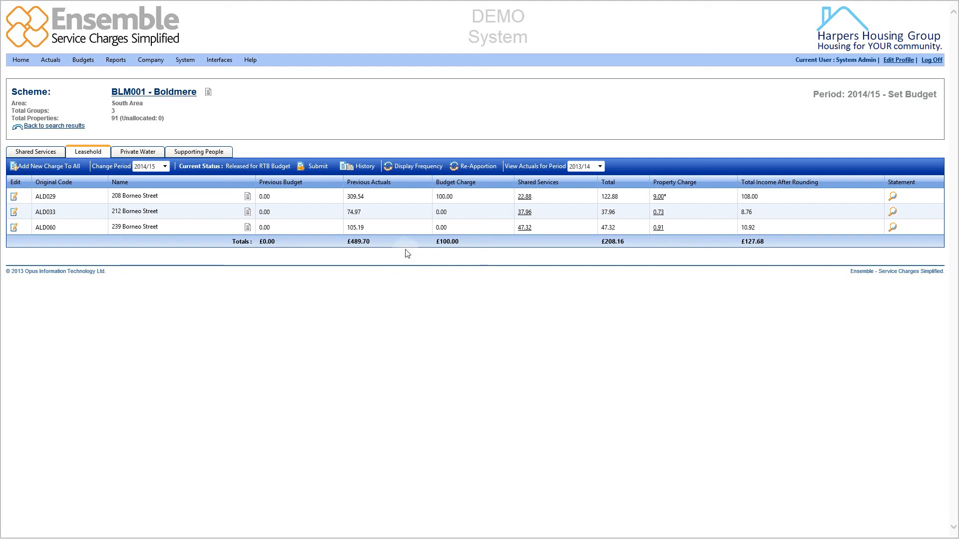
# - Submit the Leasehold budget, approve it with the comment 'test', and view its history
pyautogui.click(318, 169)
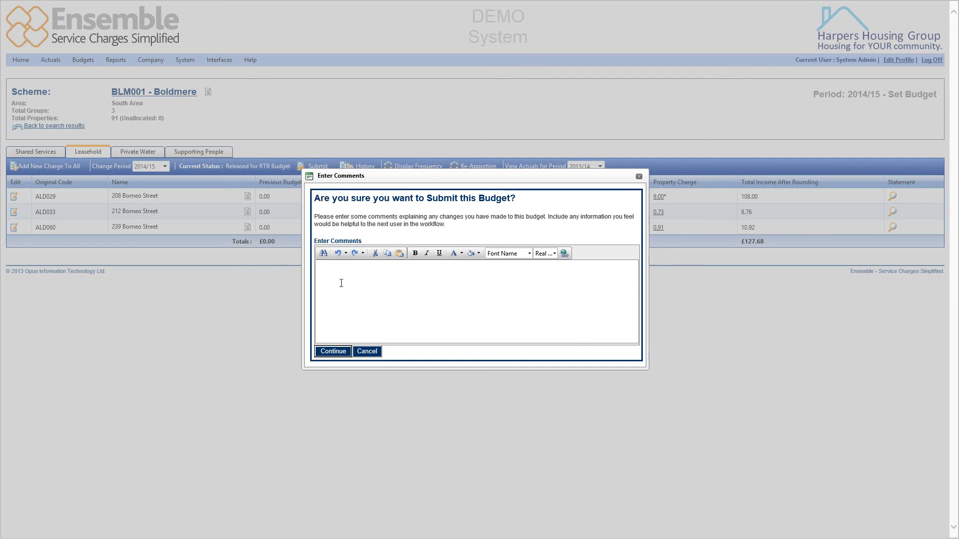
pyautogui.click(333, 351)
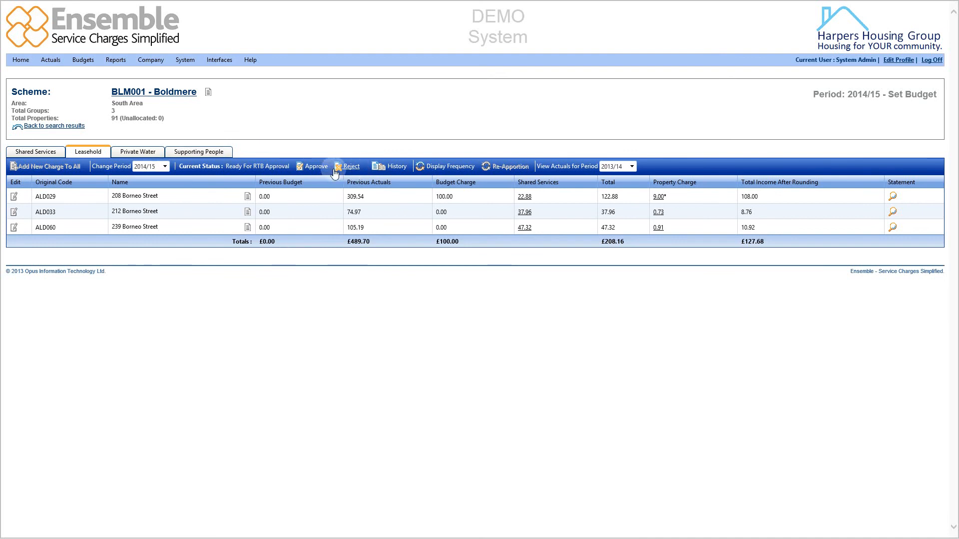
pyautogui.click(316, 167)
pyautogui.click(362, 265)
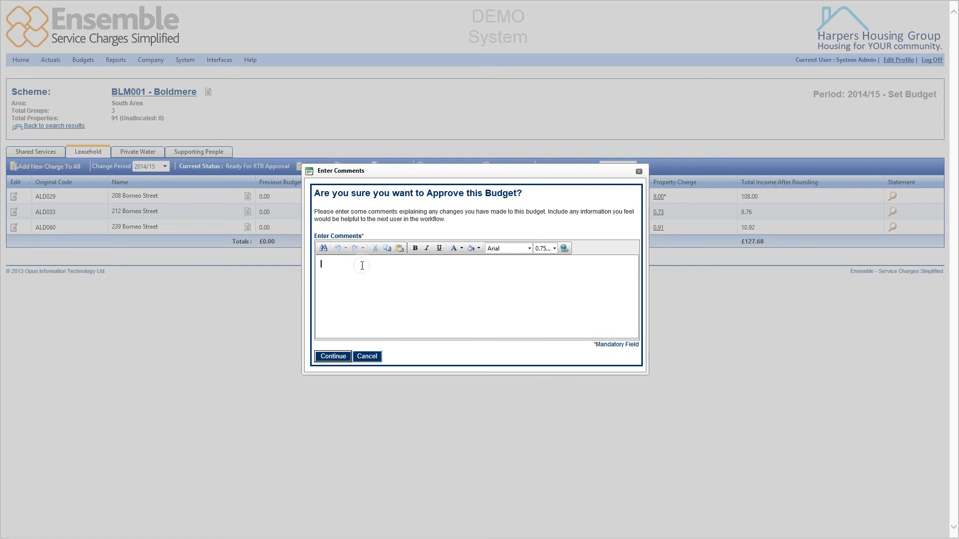
pyautogui.write('test')
pyautogui.click(329, 358)
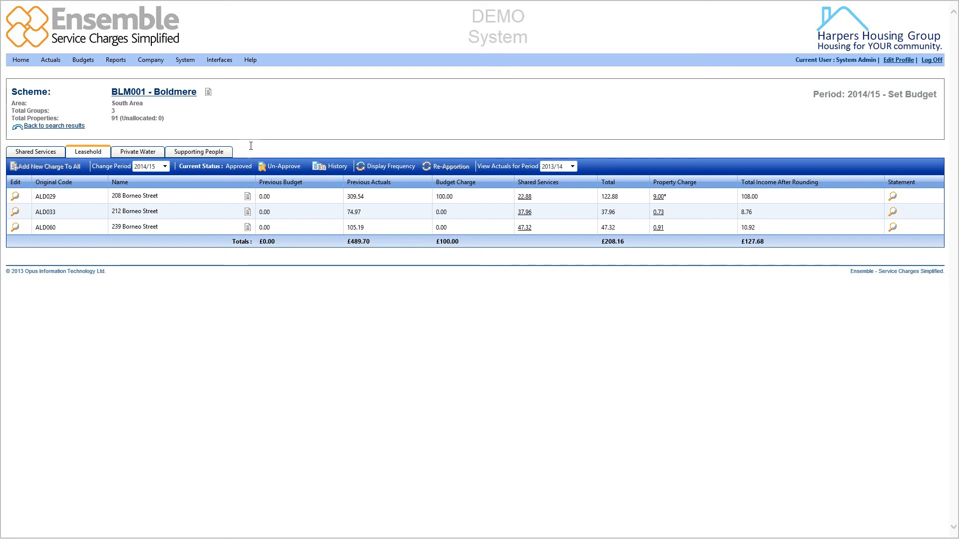
pyautogui.click(315, 168)
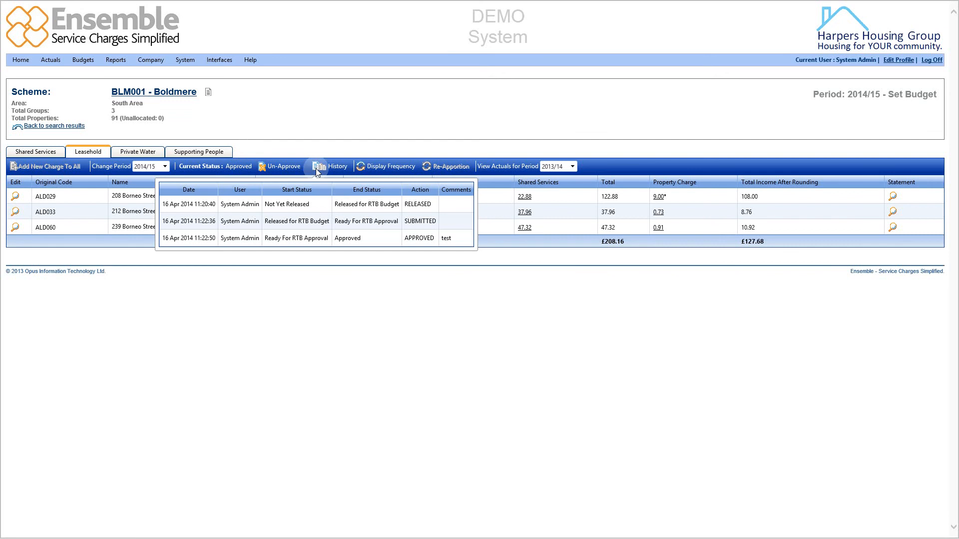